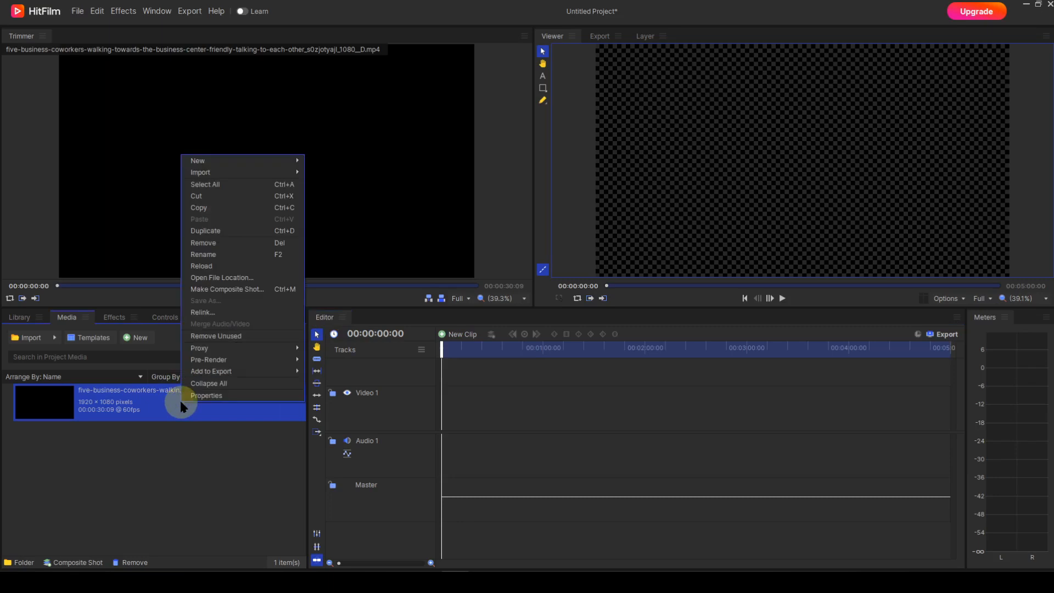
- Make a composite shot from the imported coworkers clip, accepting the 1080p Full HD @ 60 fps properties
click(233, 289)
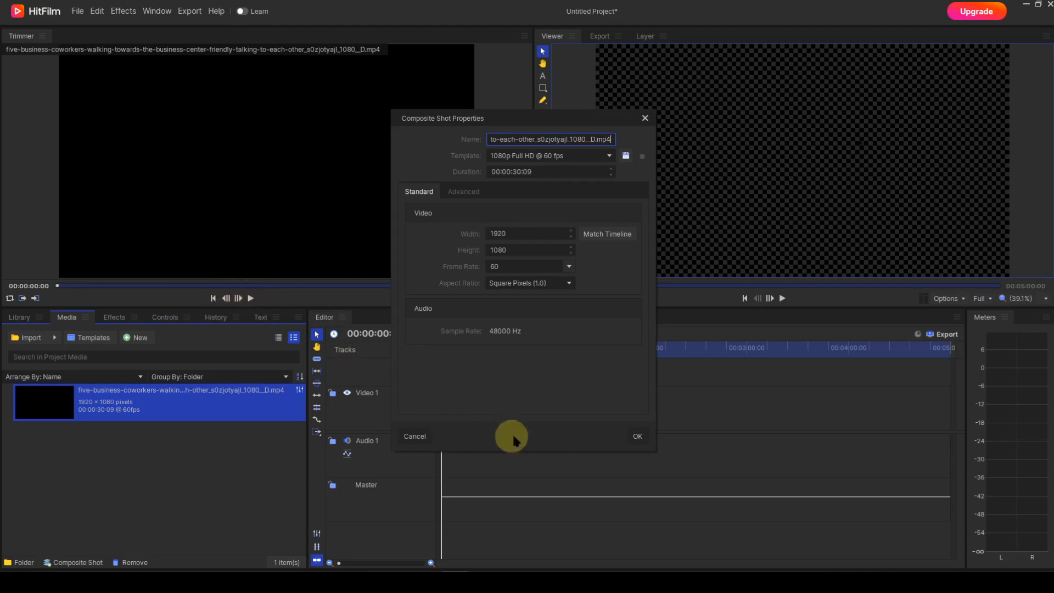
click(636, 437)
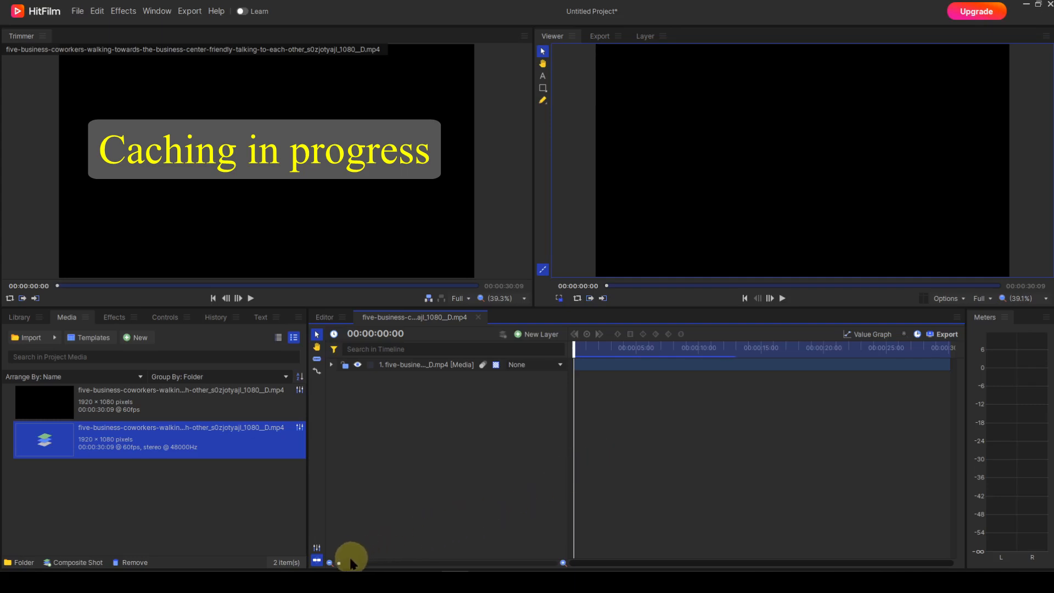
- Trim the layer's start to 00:00:00:01 to remove the black frame, and slide it back to the timeline's beginning
drag(338, 562, 552, 563)
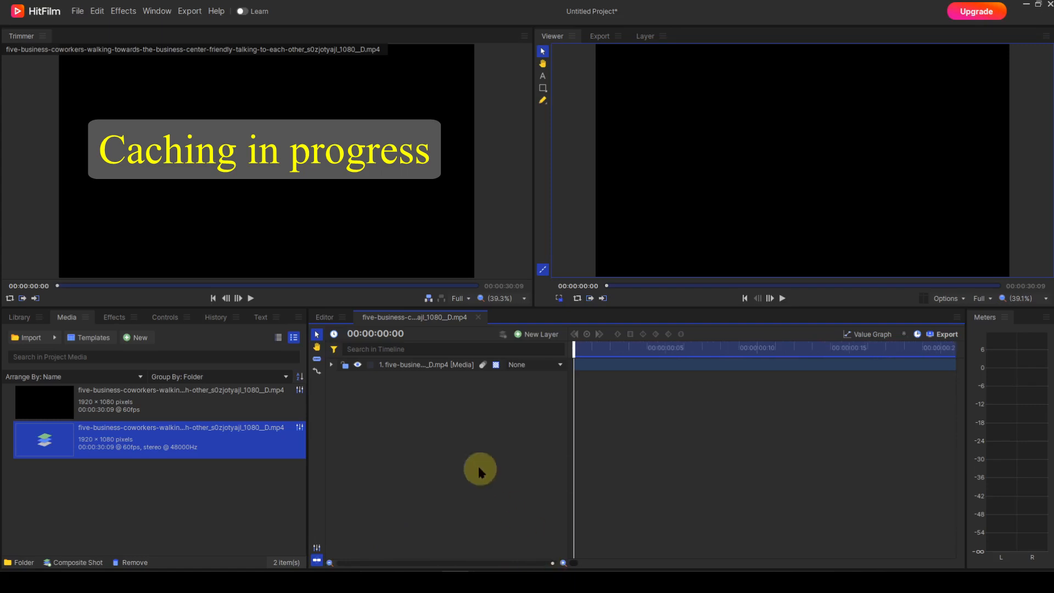
click(380, 333)
text(0)
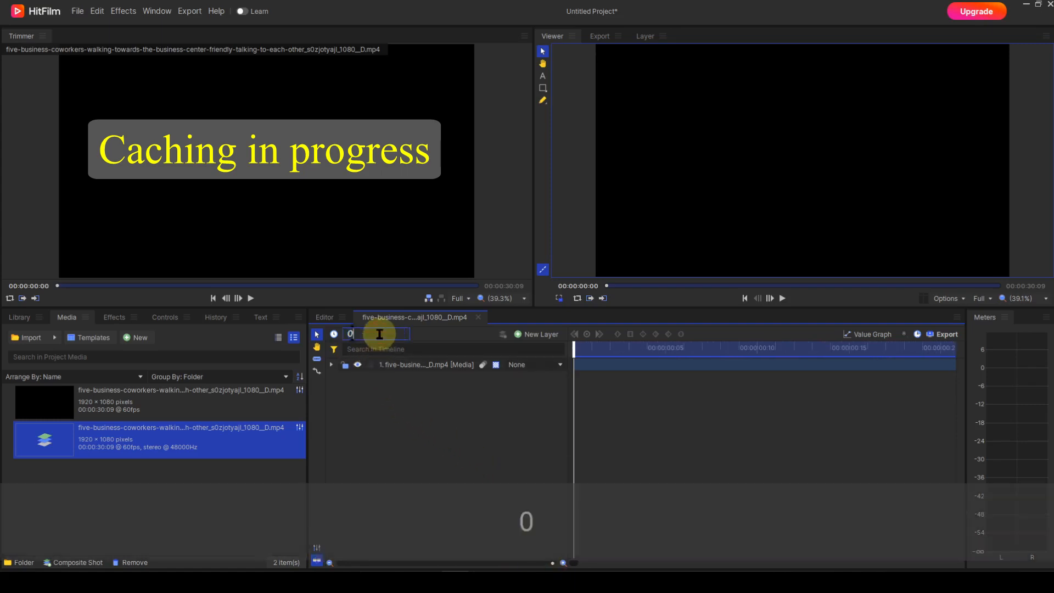
text(.01)
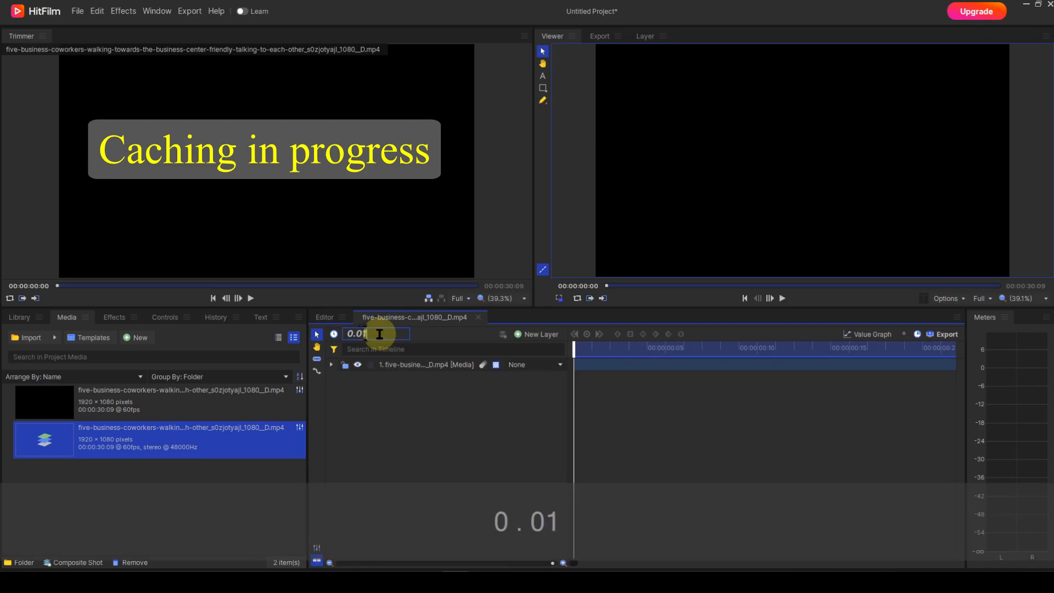
key(Return)
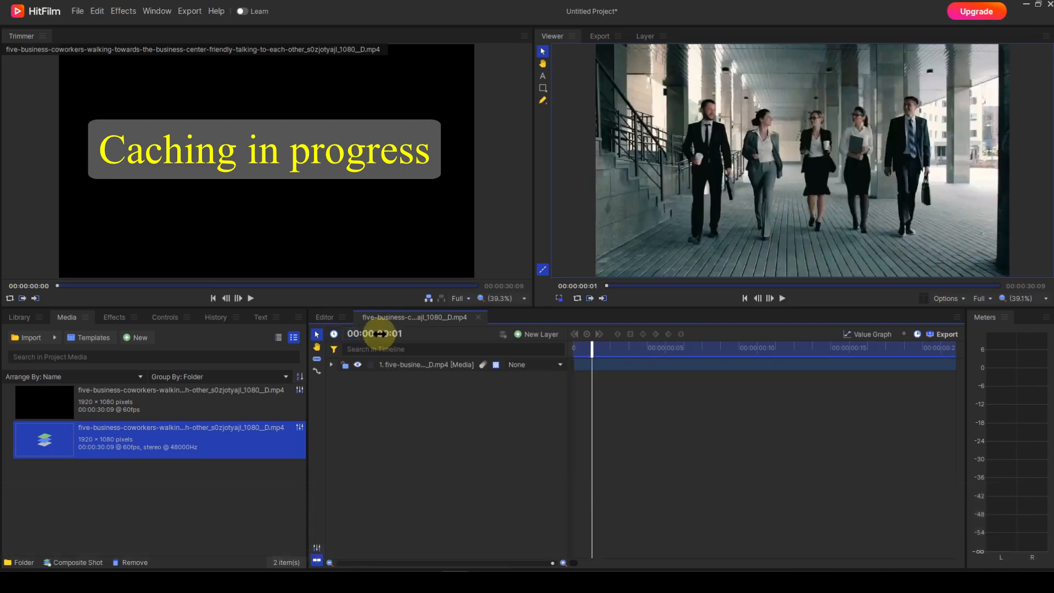
click(574, 364)
drag(583, 362, 592, 364)
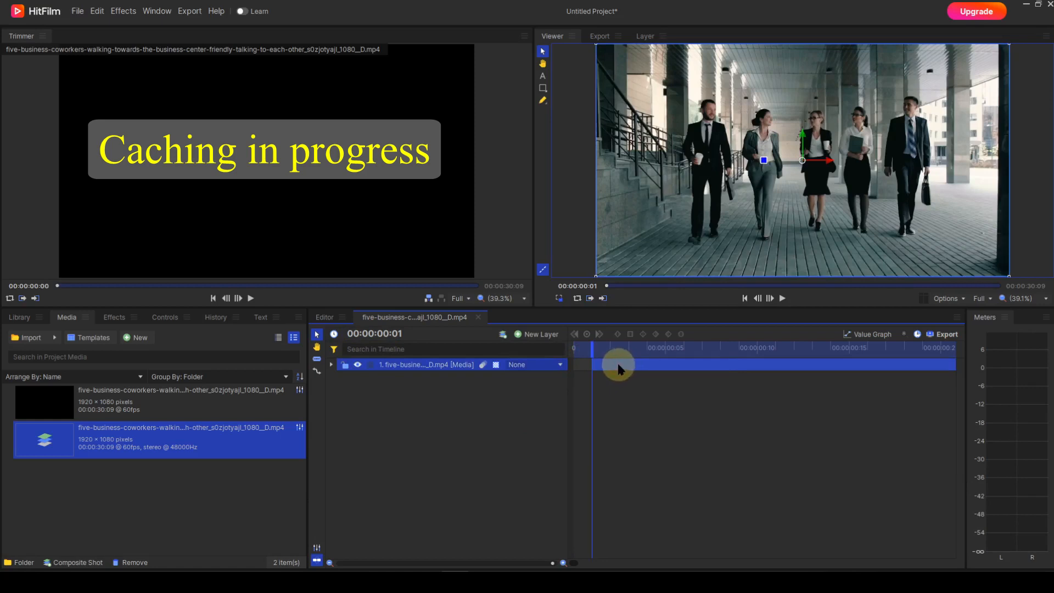
drag(614, 365, 595, 384)
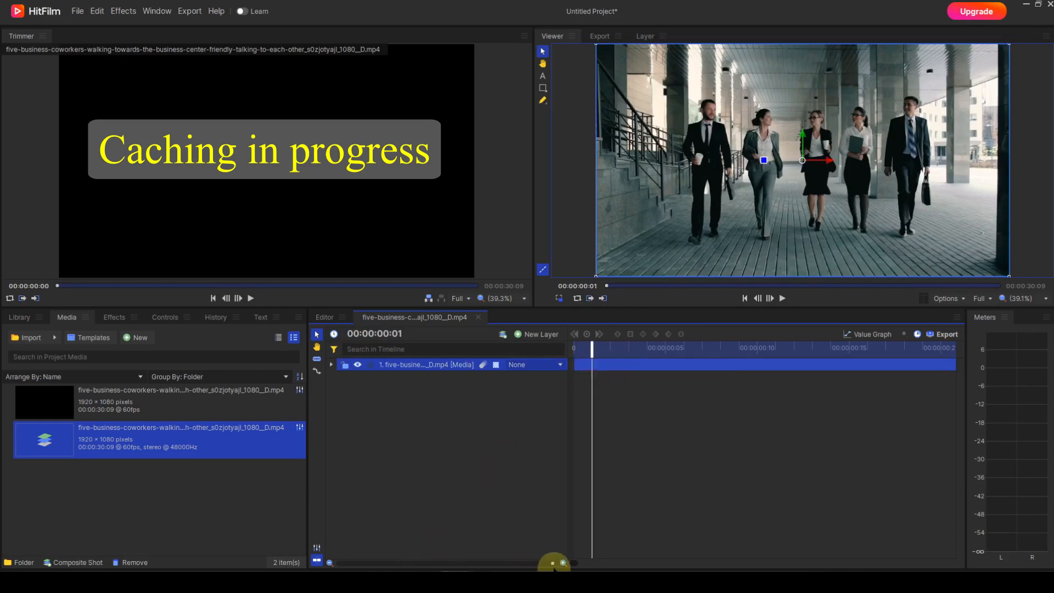
drag(554, 561, 325, 560)
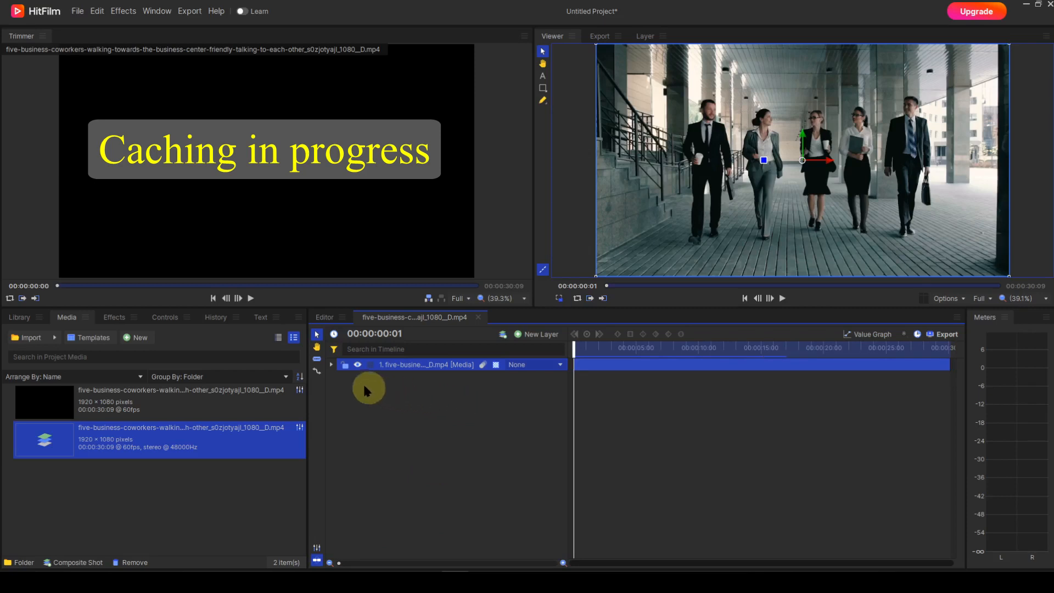
- Add a tracker to the video layer and narrow the tracking settings area to give the layer view more room
click(330, 364)
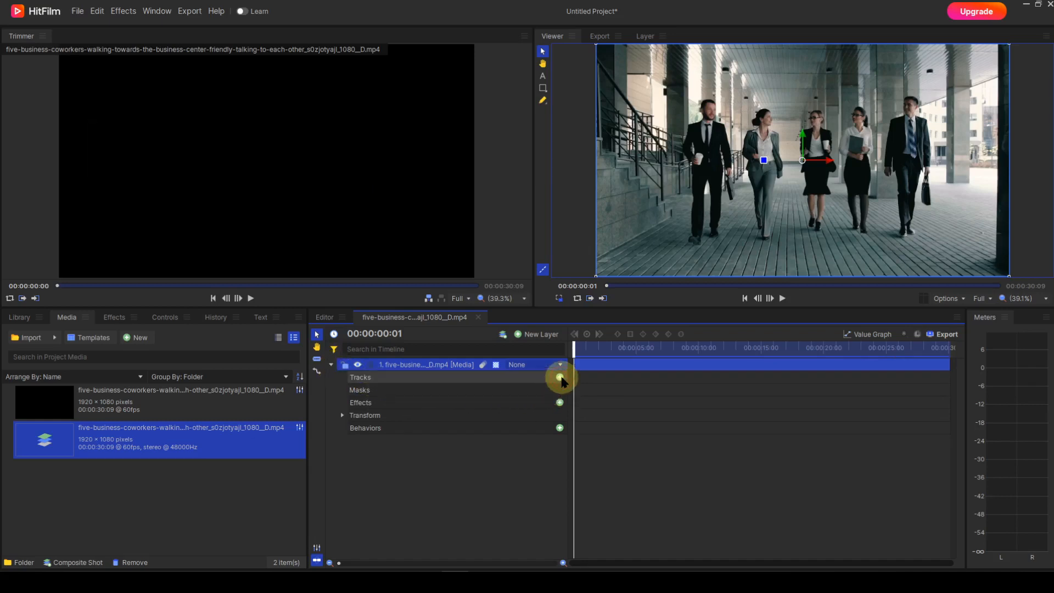
click(559, 377)
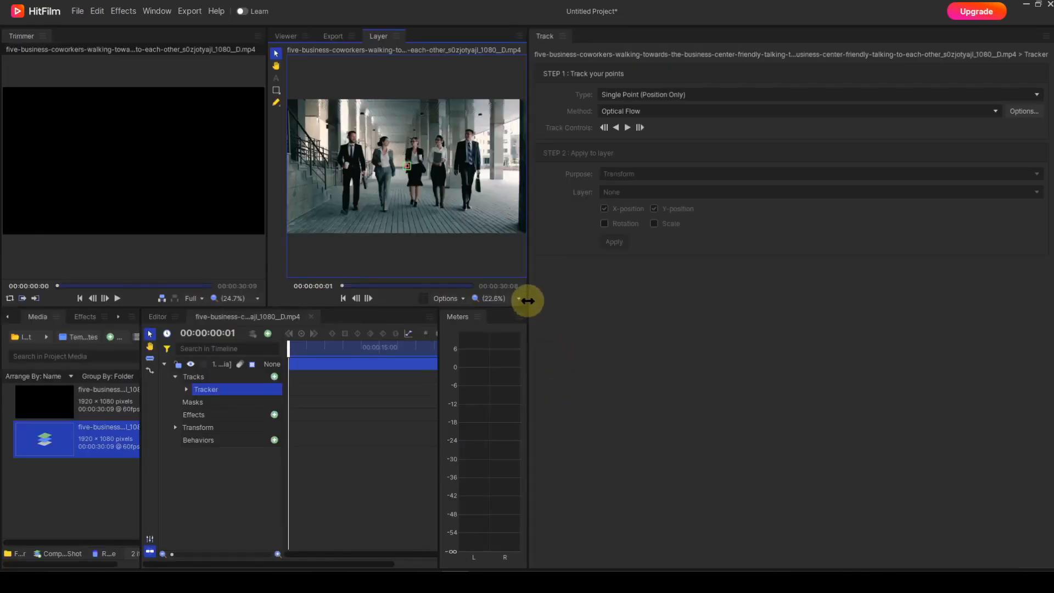
drag(527, 300, 729, 300)
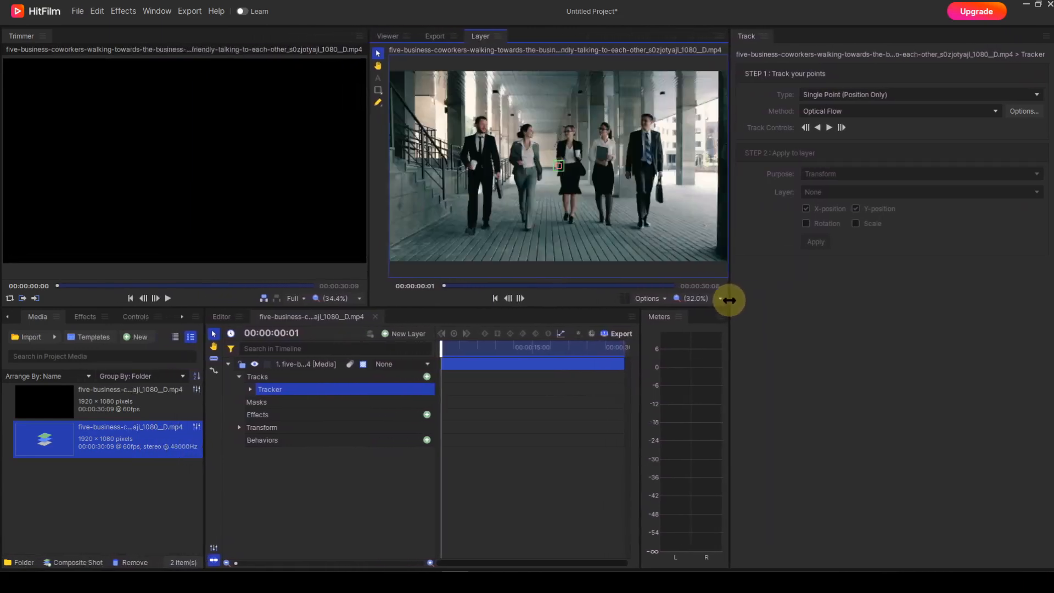
- Expand the new tracker to show its tracking point, and rename the tracker with the tracked person's first name
click(250, 389)
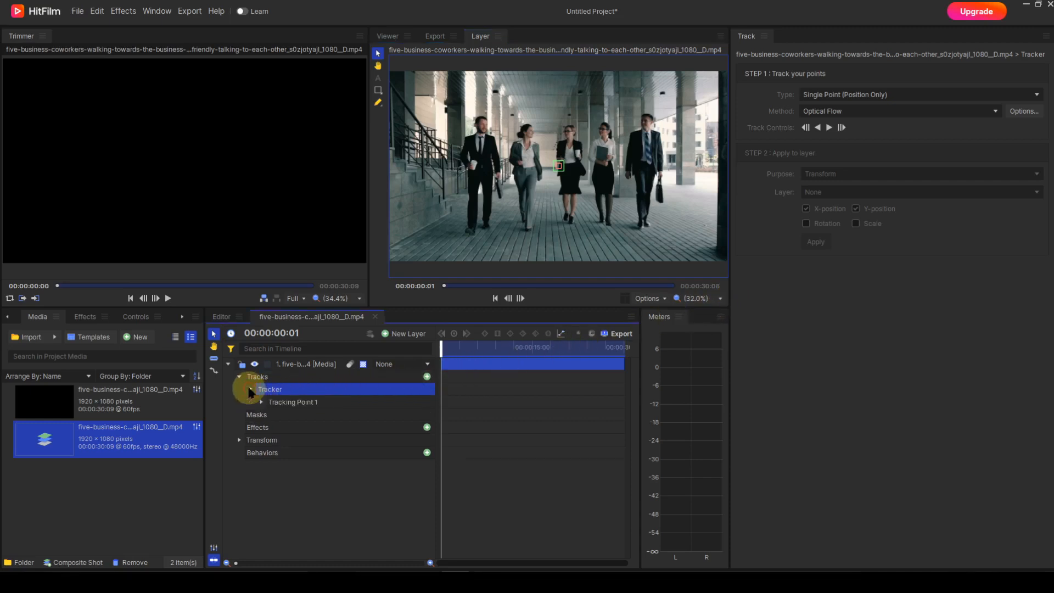
click(282, 404)
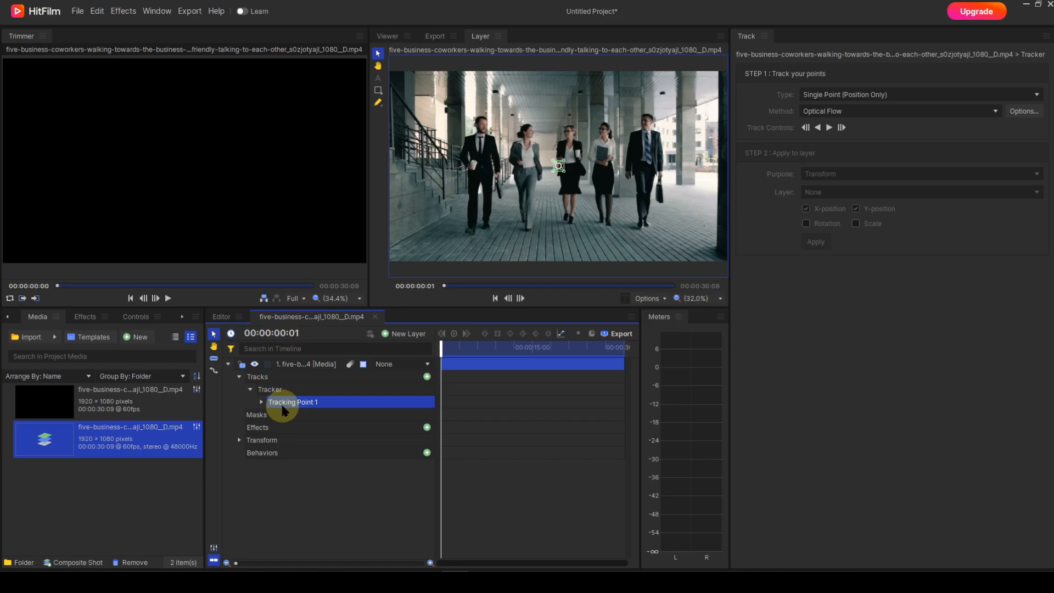
click(279, 391)
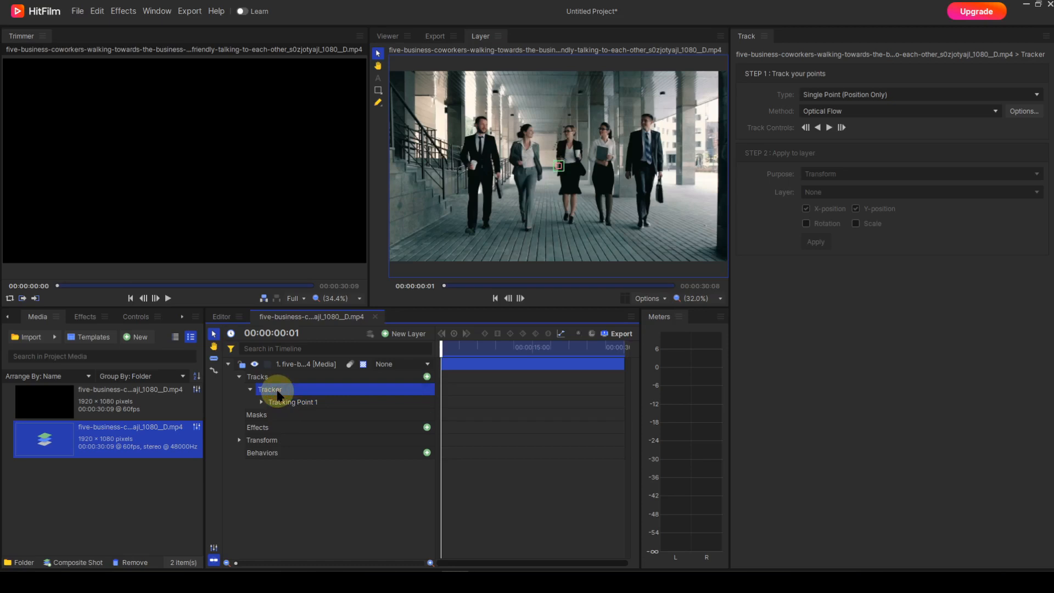
key(F2)
text(Simon)
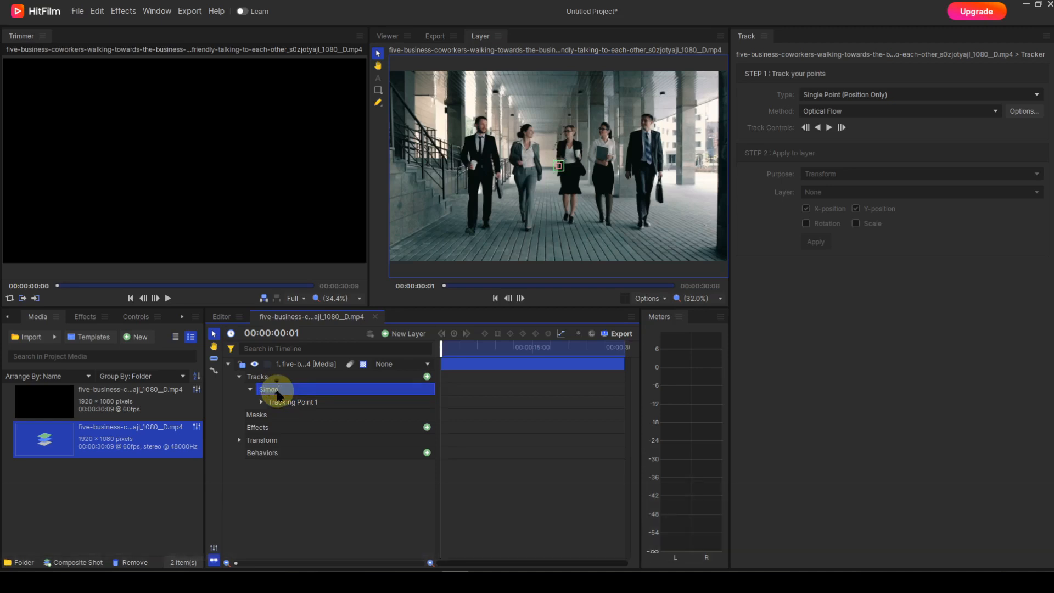
key(Return)
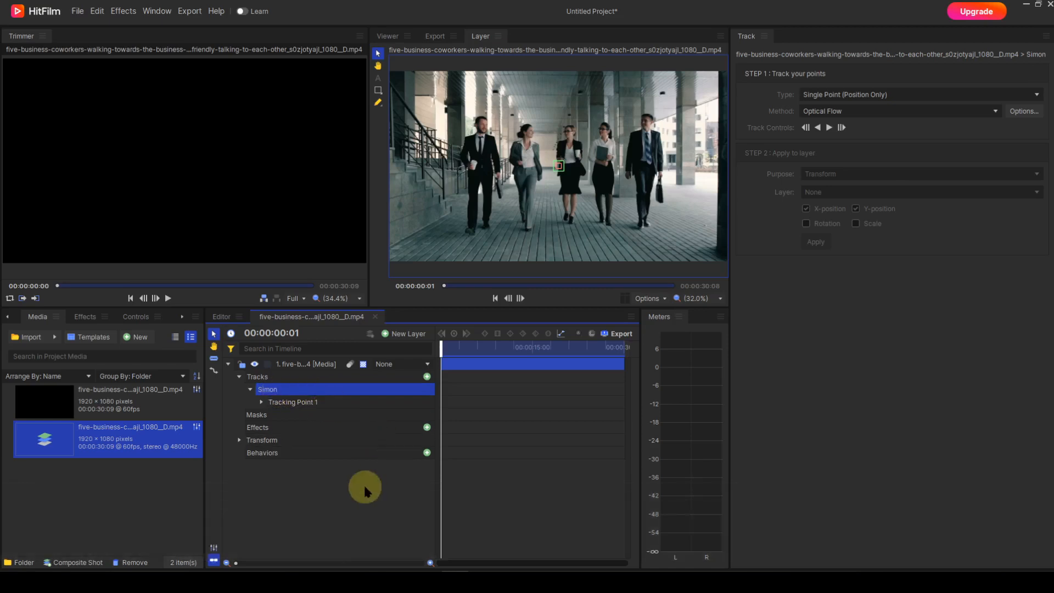
- Widen the search area of Tracking Point 1 and move the point beside the middle woman's skirt
click(297, 404)
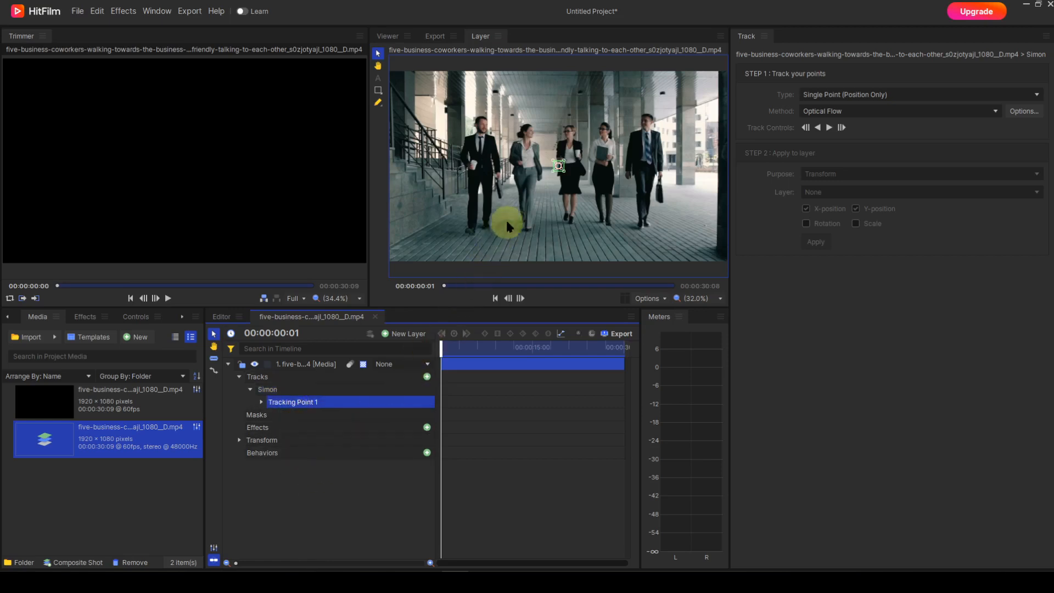
scroll(514, 214, up, 5)
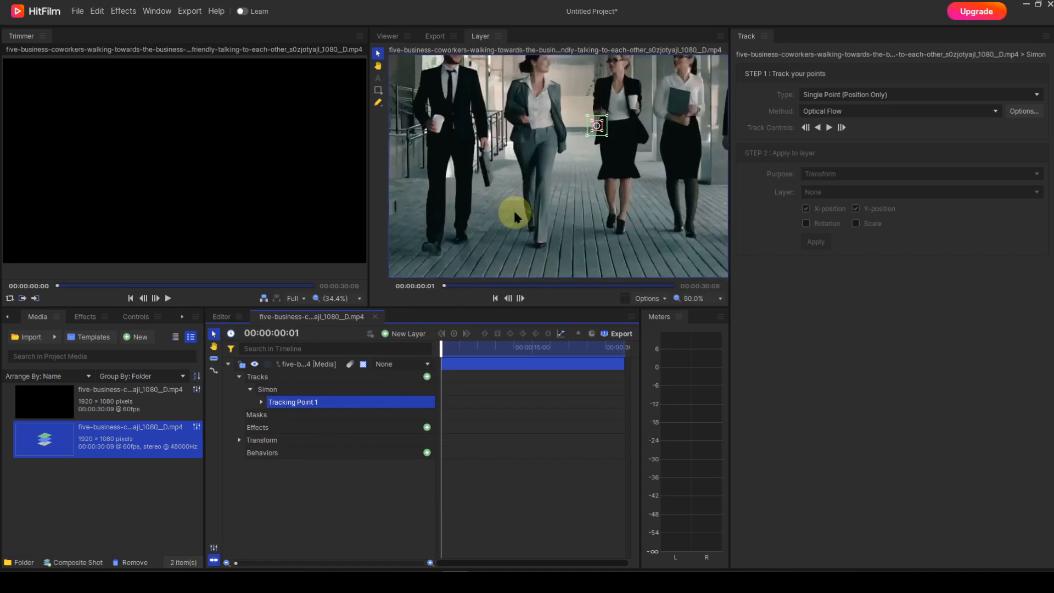
drag(591, 159, 536, 221)
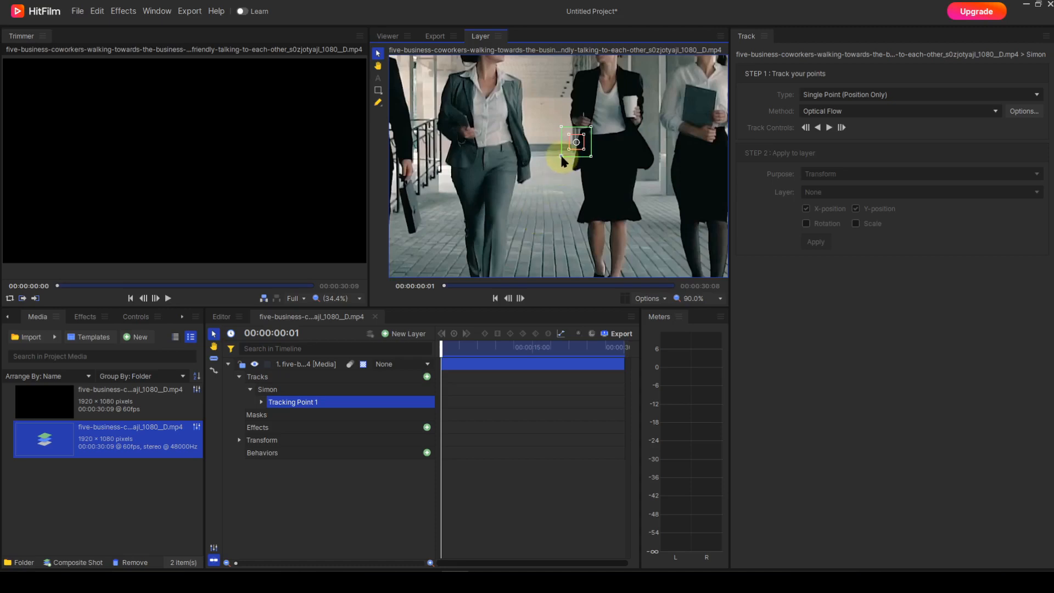
drag(561, 157, 550, 163)
drag(551, 161, 656, 150)
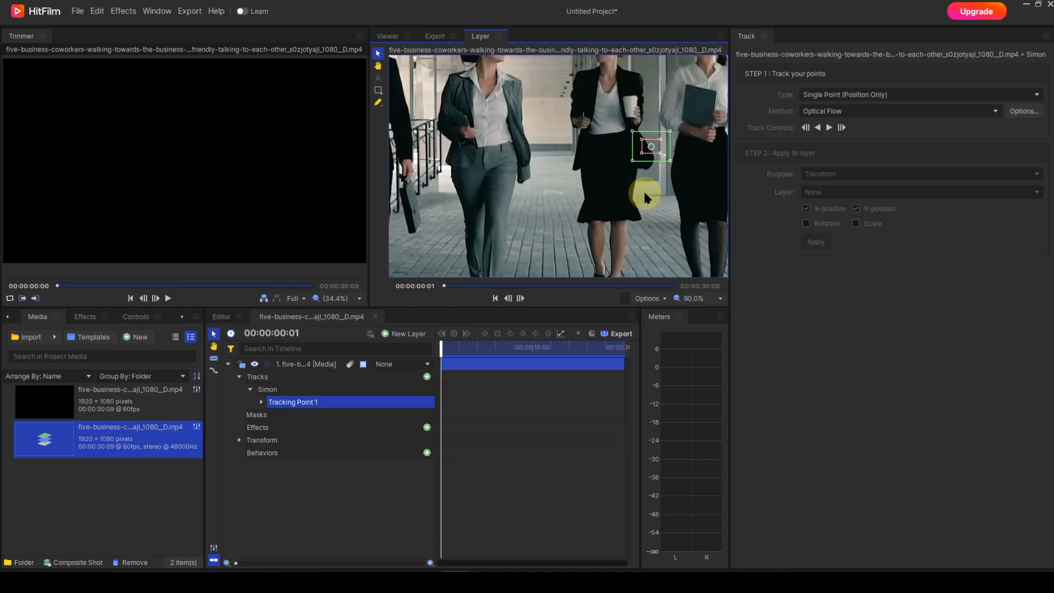
- Return to frame 00:00:00:00 and place Tracking Point 1 on the shirt collar of the man carrying the briefcase at the far right
key(h)
drag(654, 188, 464, 233)
key(v)
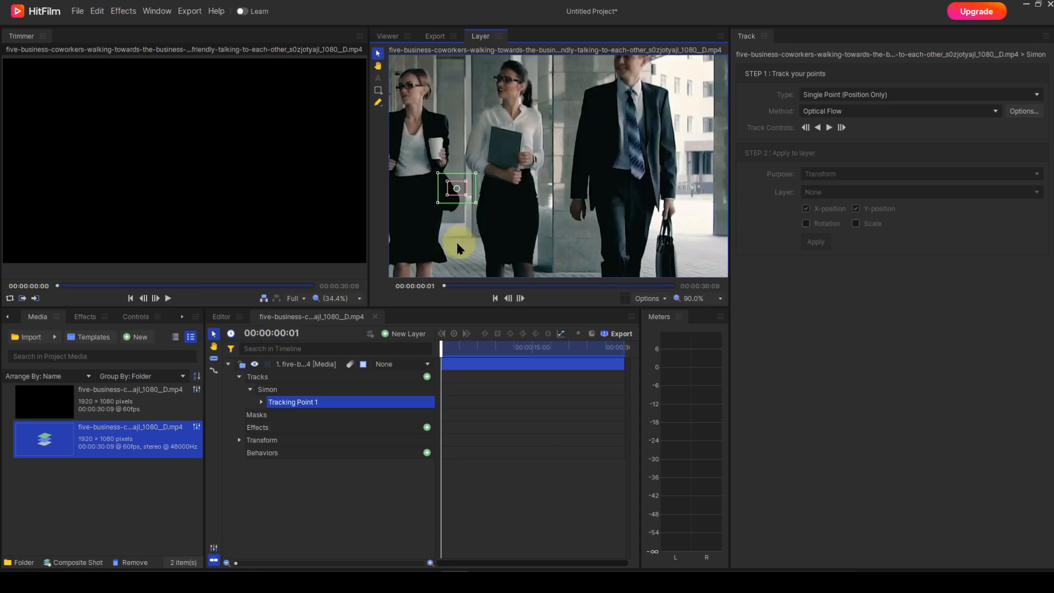
mouse_move(445, 290)
mouse_down()
mouse_move(571, 290)
mouse_move(689, 275)
mouse_move(528, 296)
mouse_move(430, 295)
mouse_up()
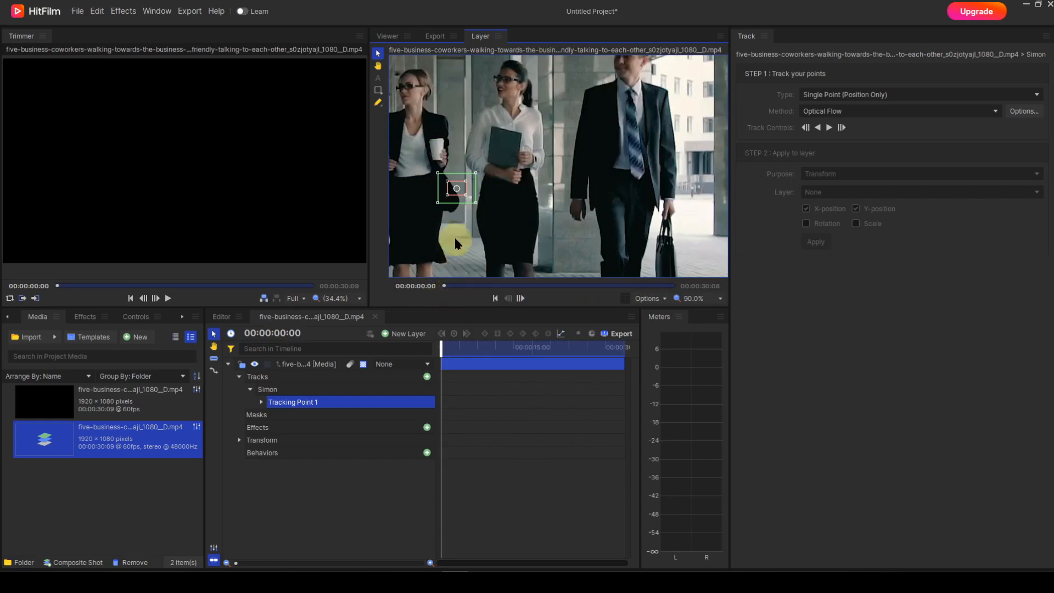
drag(463, 196, 635, 98)
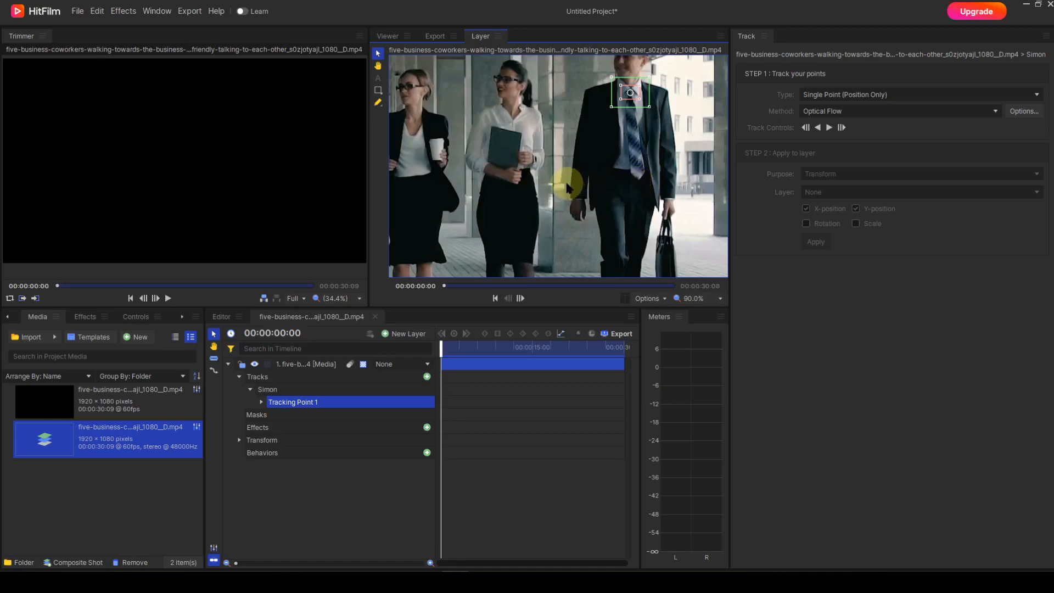
scroll(566, 186, down, 2)
scroll(568, 188, down, 1)
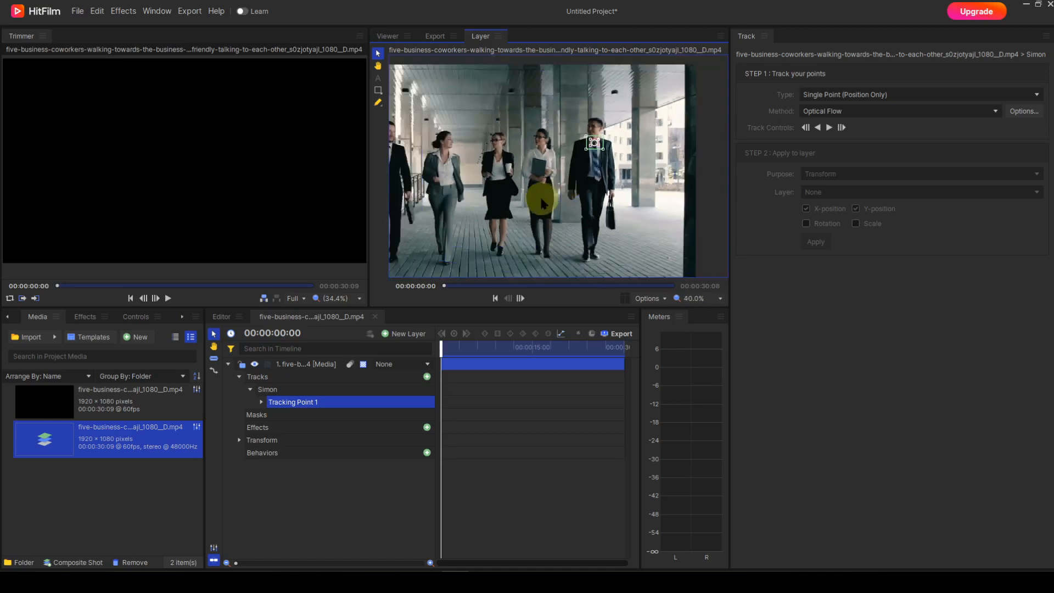
scroll(557, 193, down, 1)
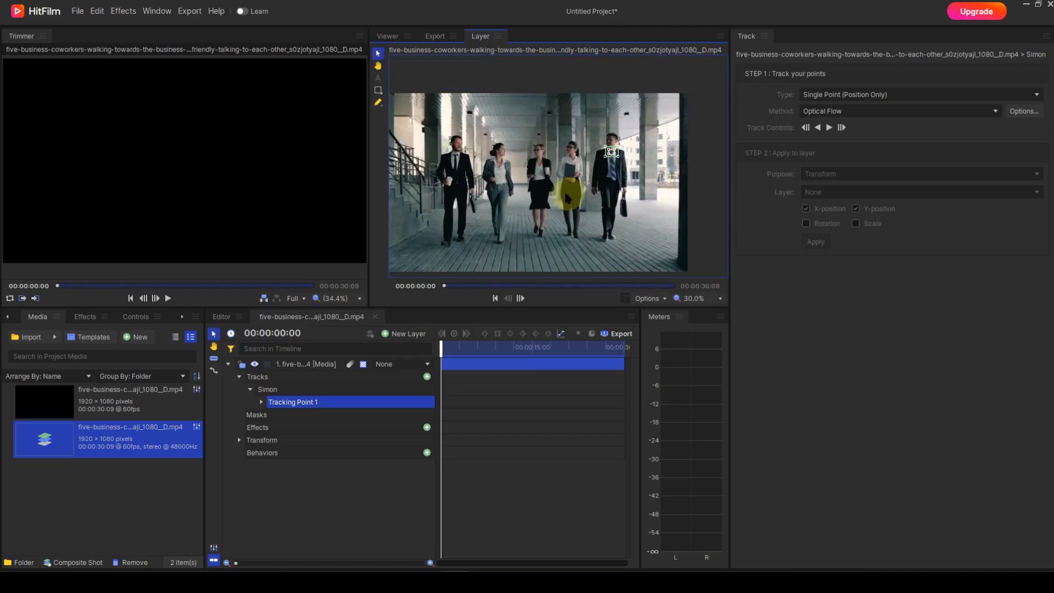
drag(540, 211, 572, 197)
scroll(569, 201, up, 1)
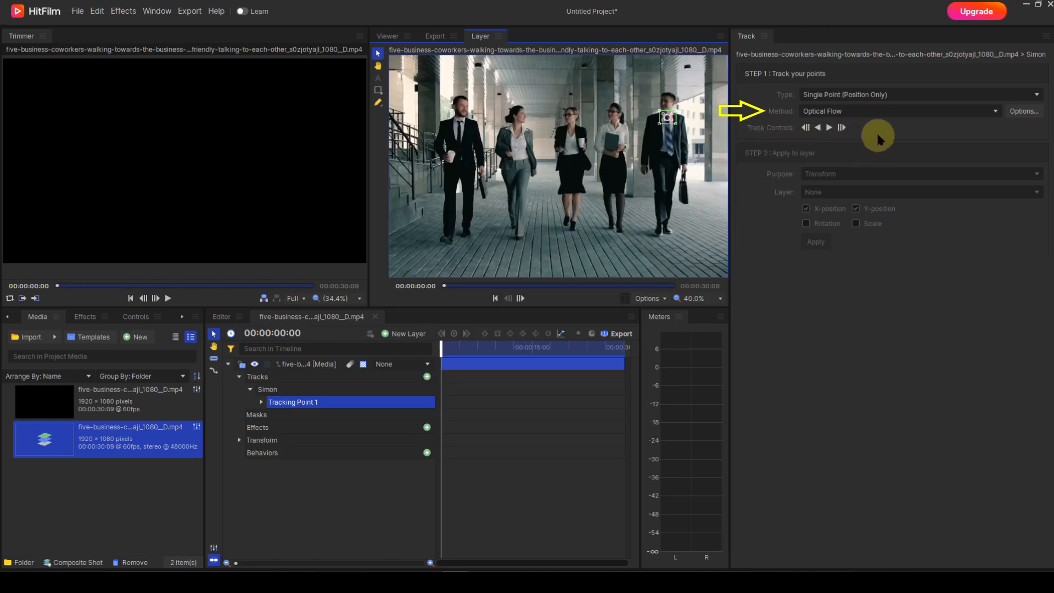
- Examine the available tracking methods and the Track & Stabilize options without changing them
click(995, 113)
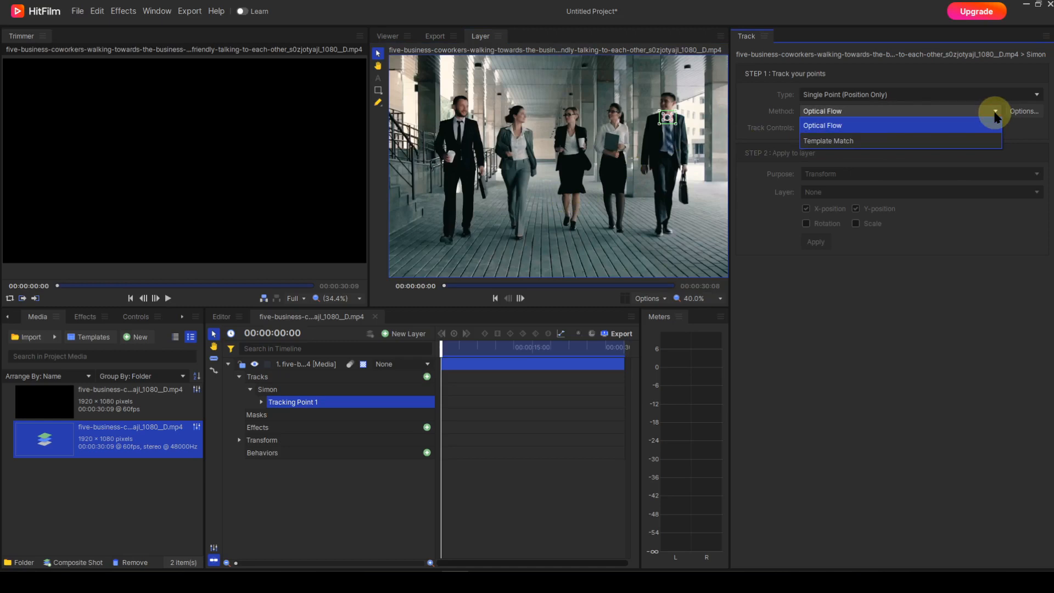
click(1031, 140)
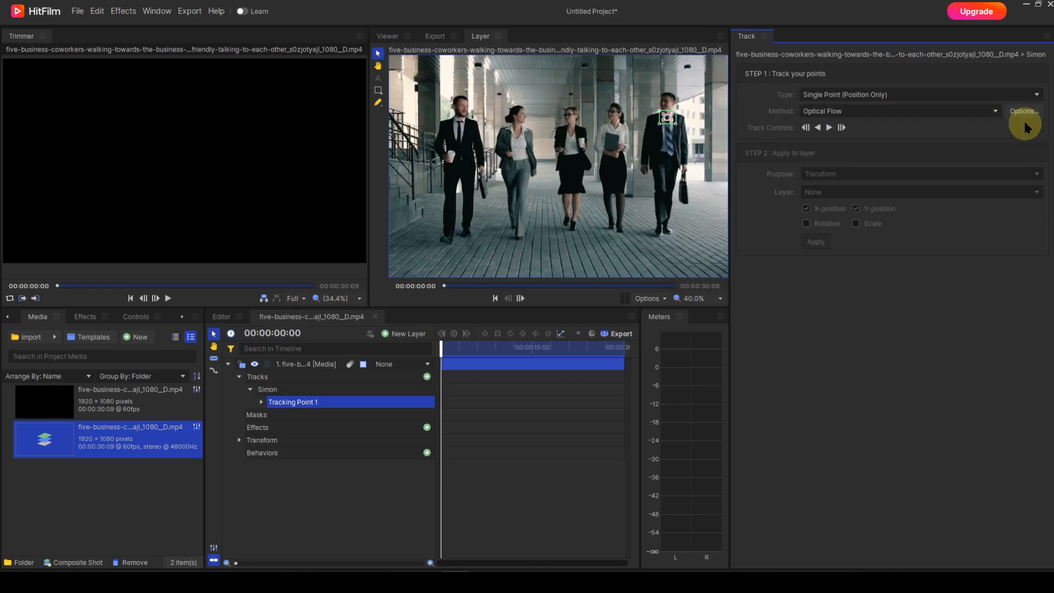
click(1023, 111)
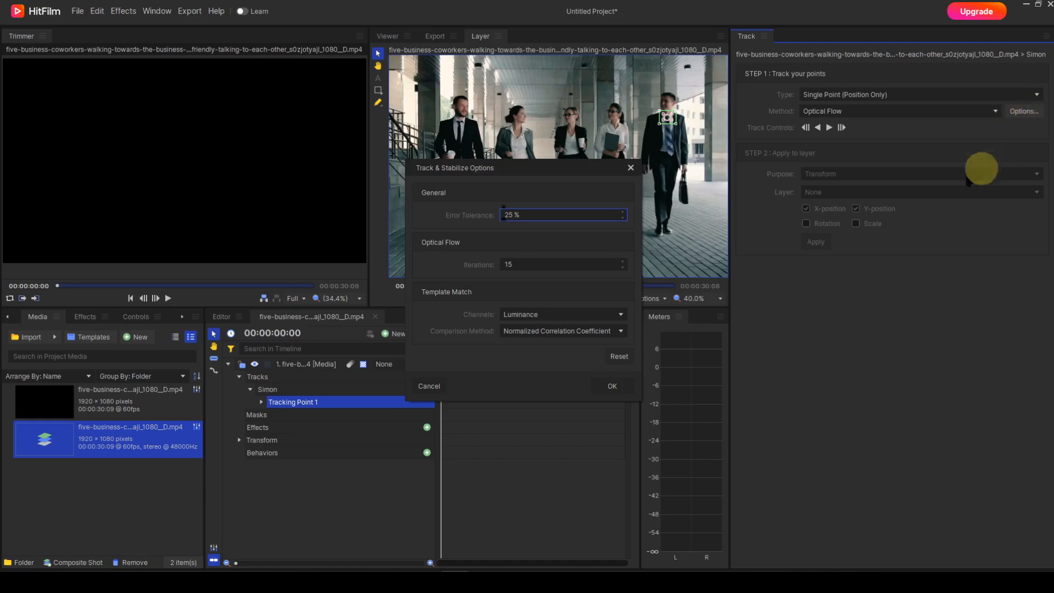
click(630, 167)
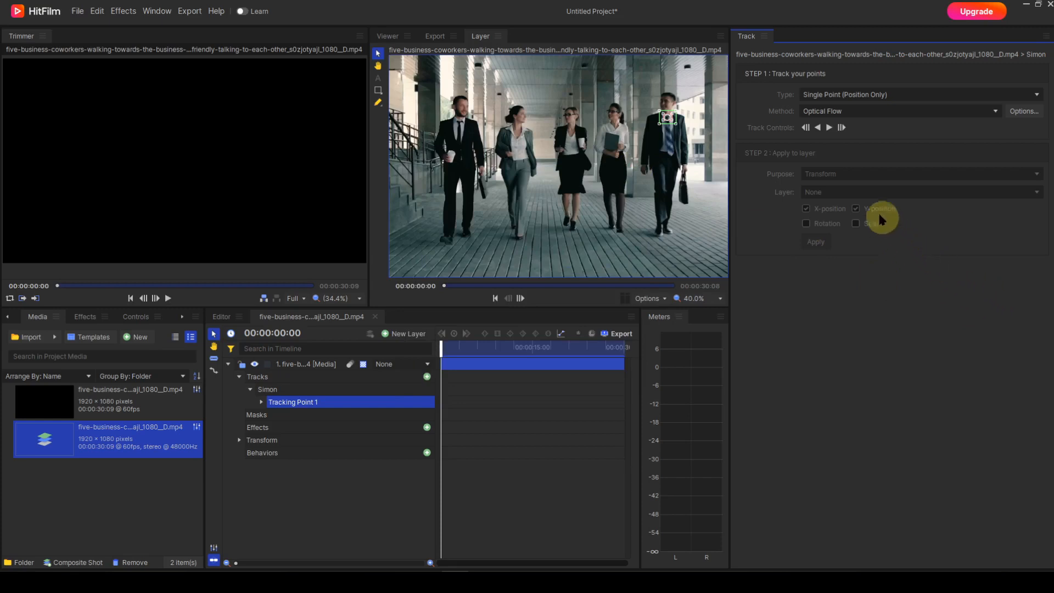
- Track the point forward through the whole clip and return to the first frame, keeping the Transform purpose
click(829, 128)
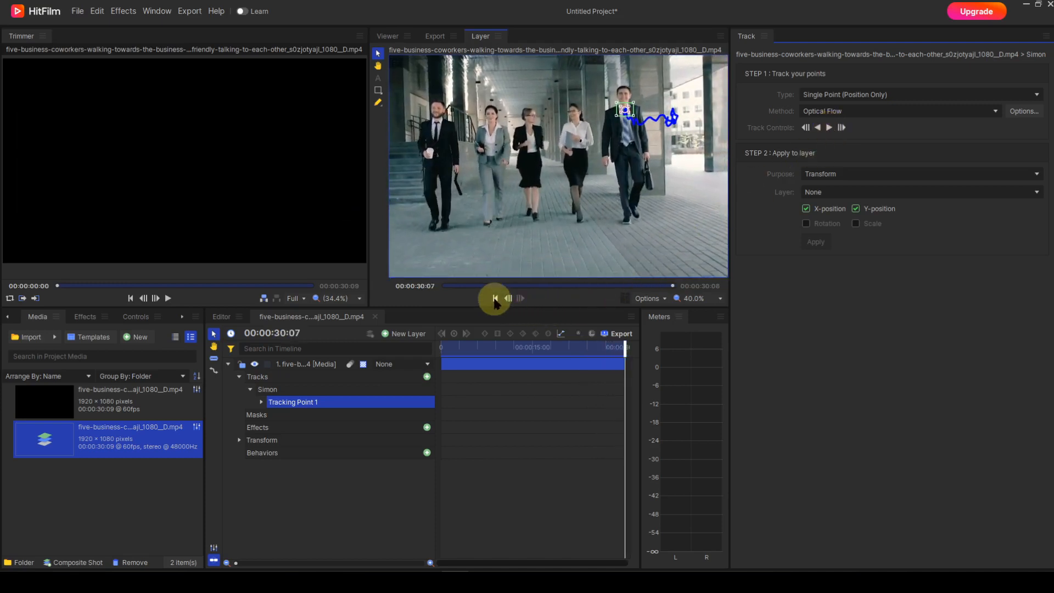
click(495, 299)
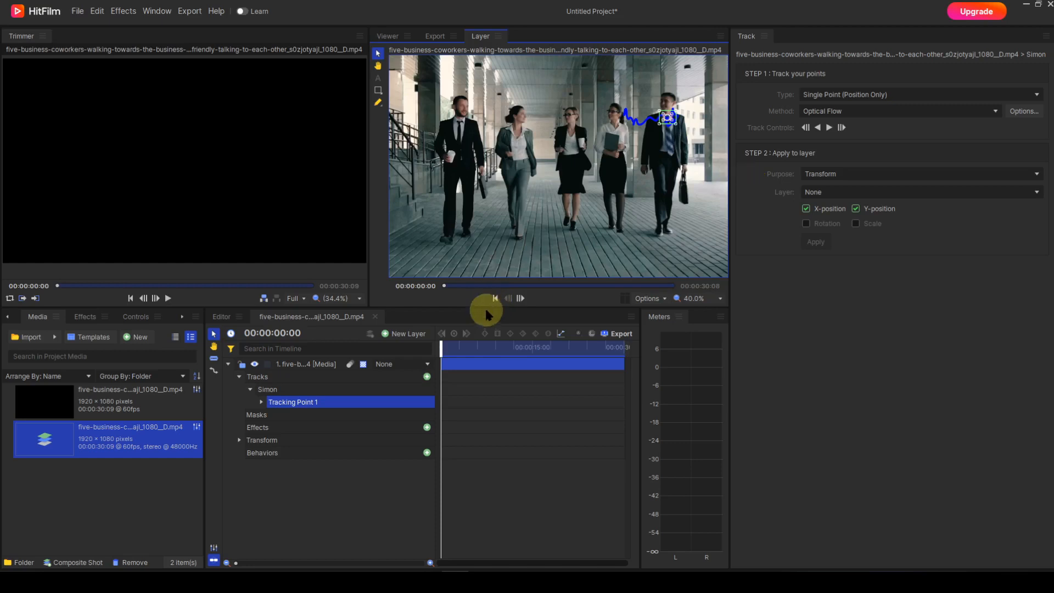
click(1034, 175)
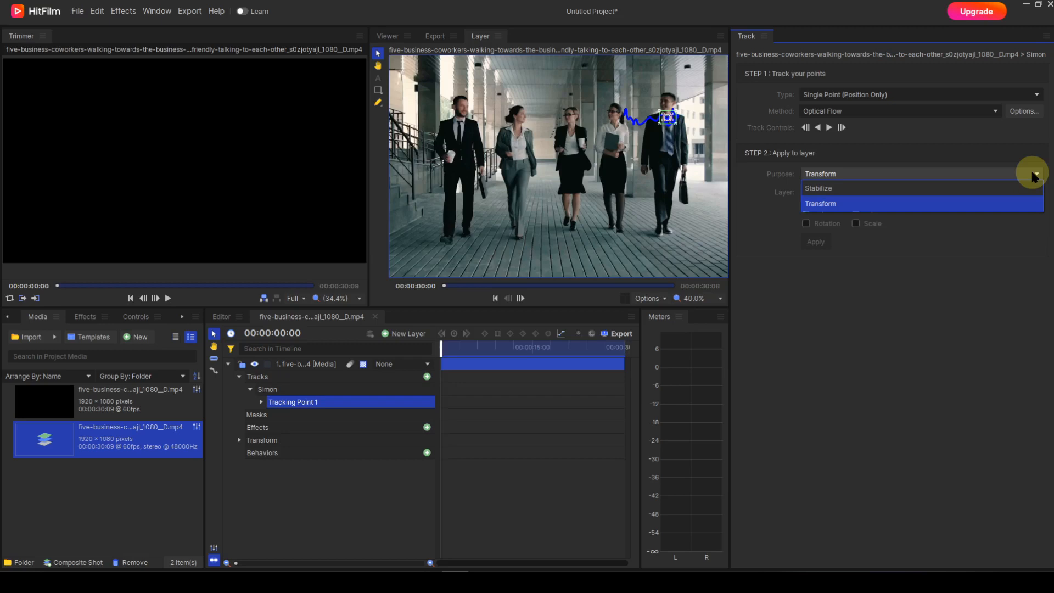
click(893, 257)
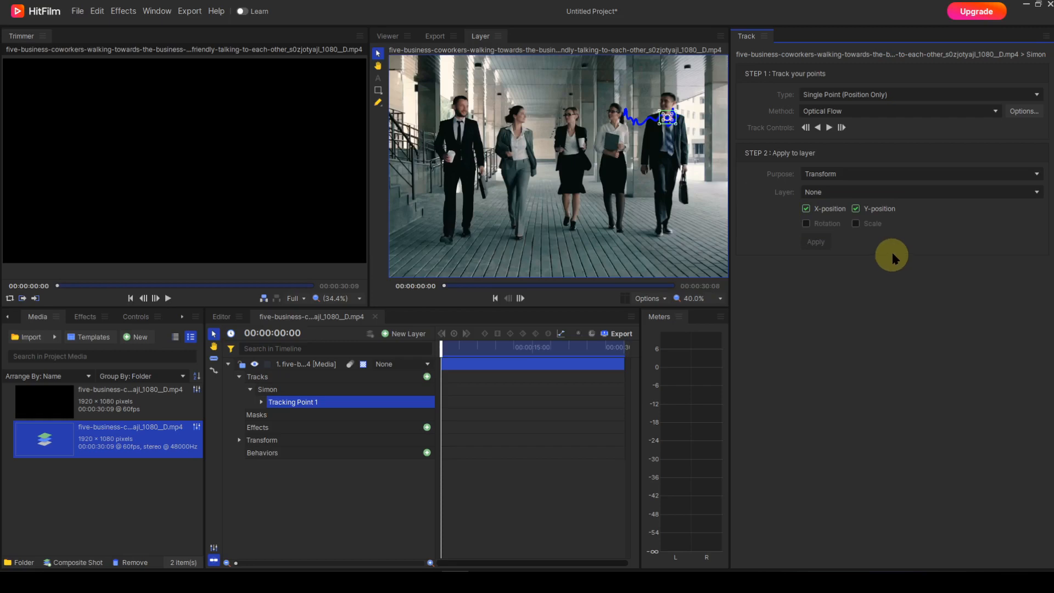
- Add a point layer to the composite shot and name it with the tracked man's first name in the possessive plus "tie"
click(1031, 195)
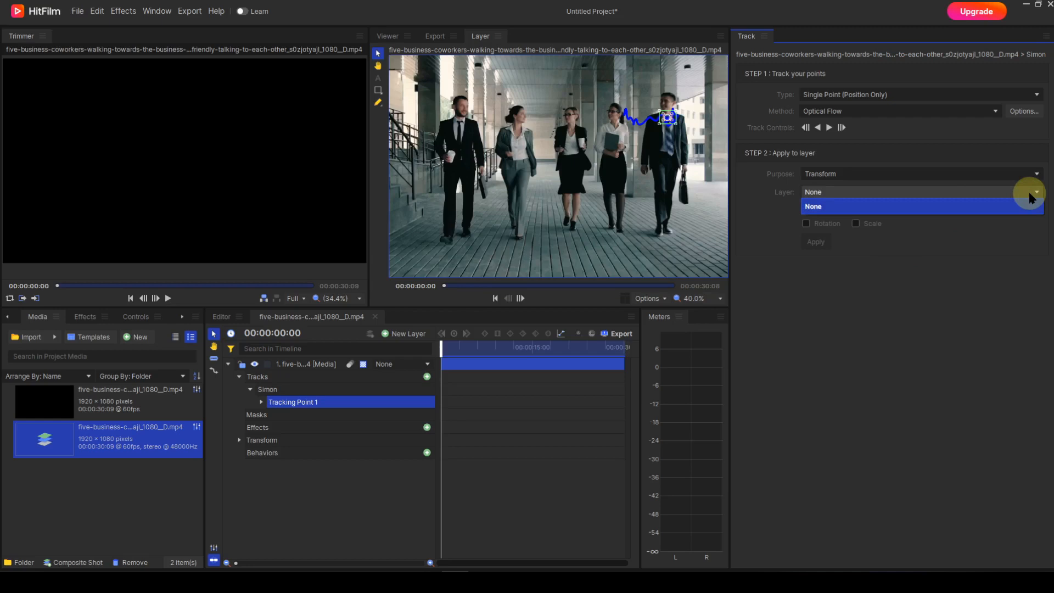
click(415, 337)
click(412, 335)
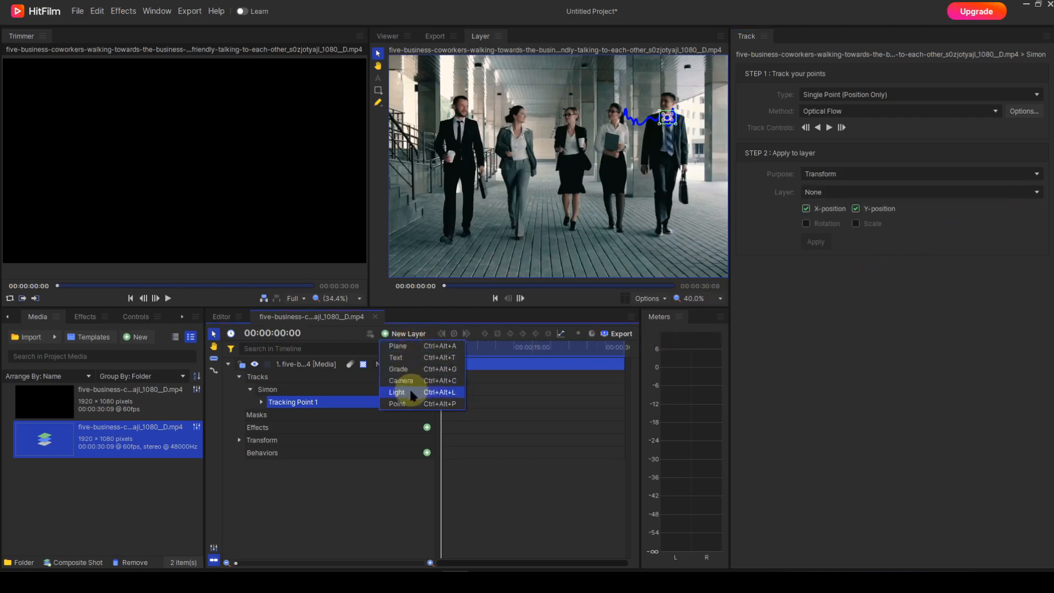
click(411, 404)
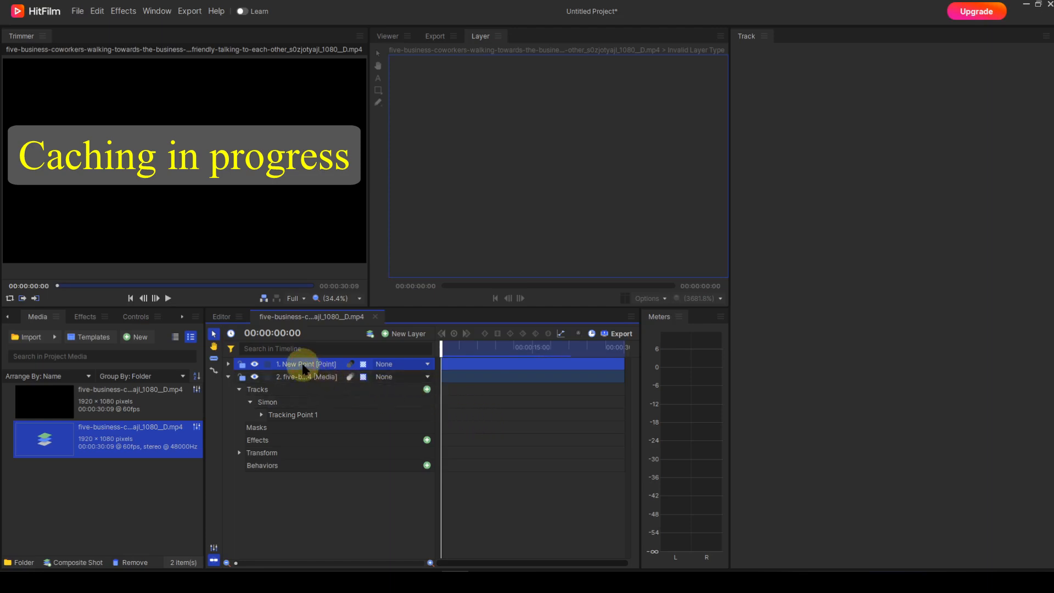
key(F2)
text(Si)
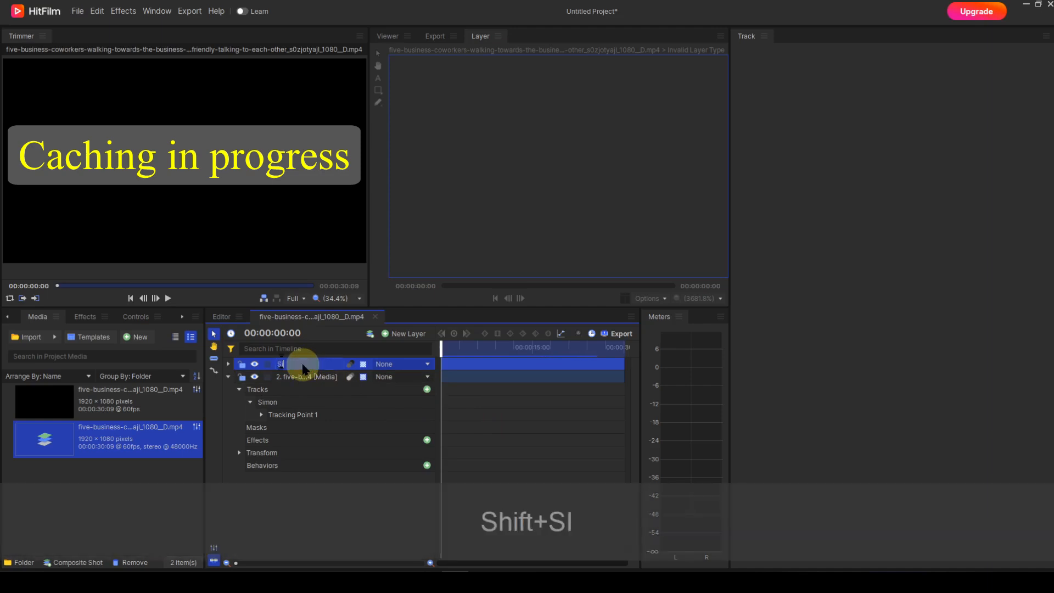
text(mon's)
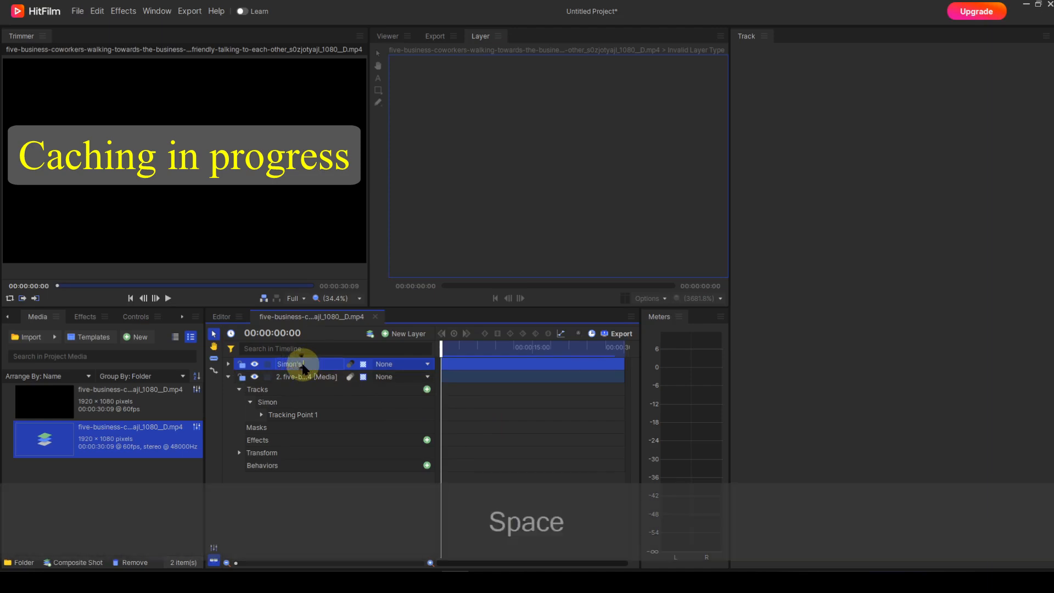
text( tie)
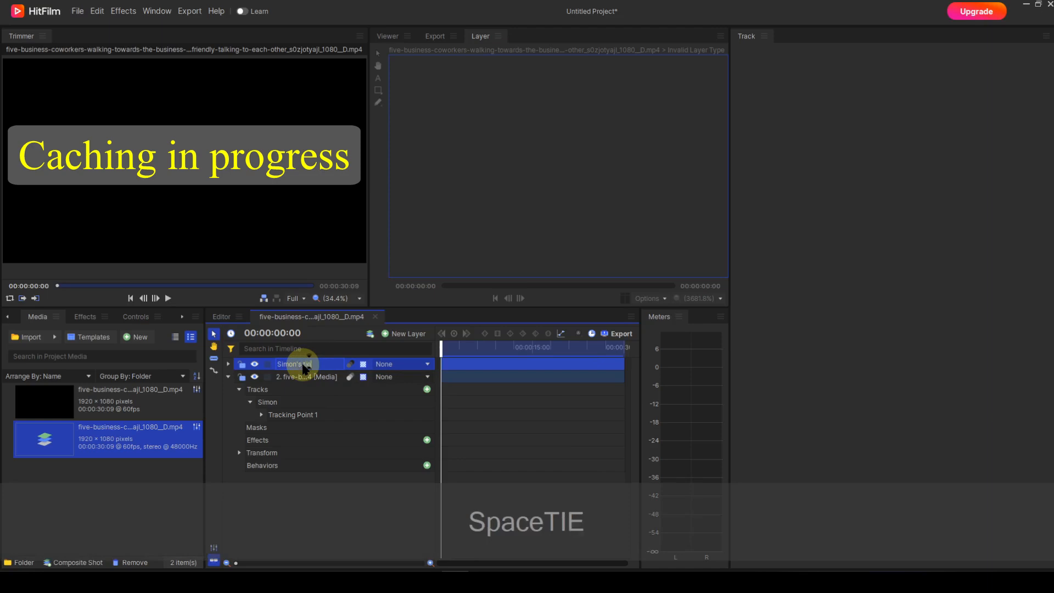
key(Return)
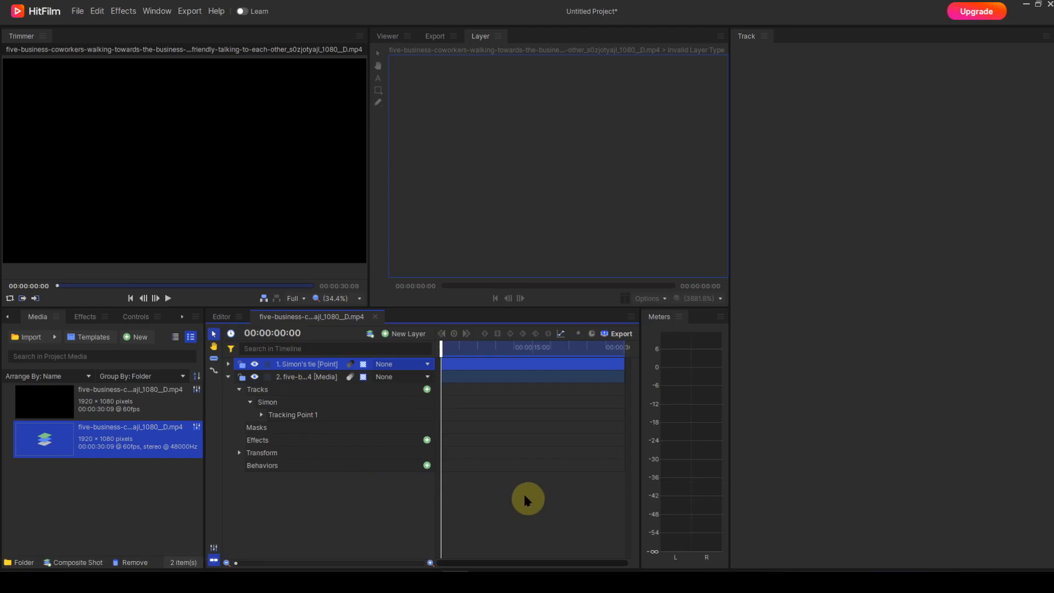
- Apply the tracked X and Y position of Tracking Point 1 to the new tie point layer
click(306, 414)
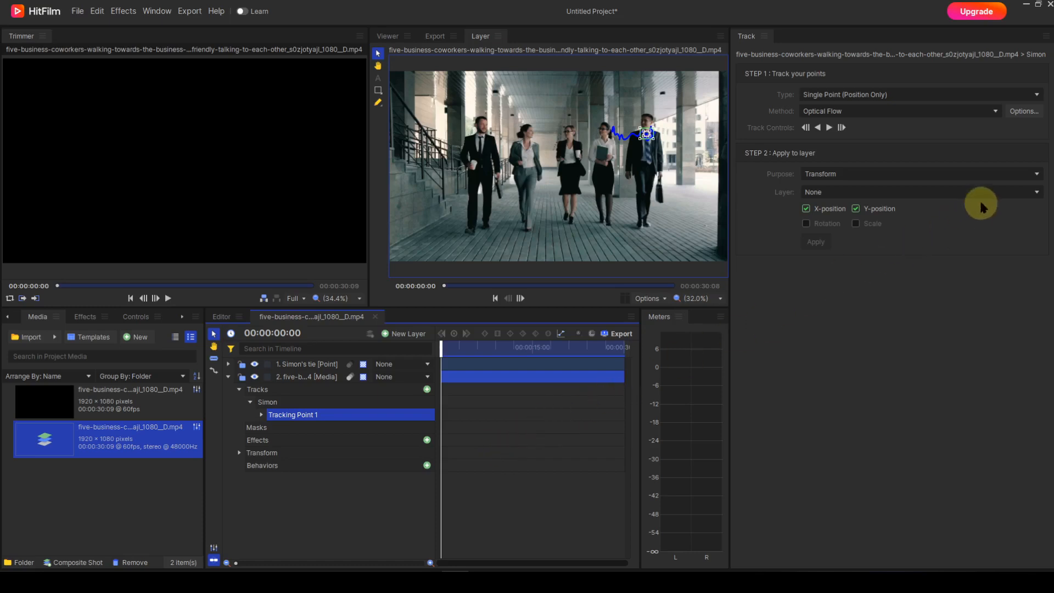
click(1031, 192)
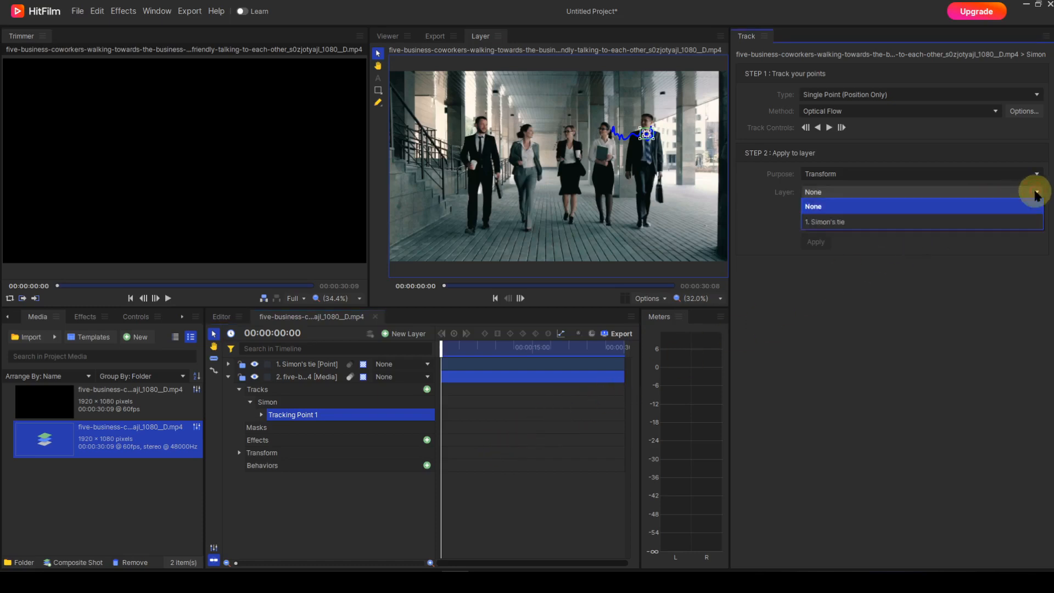
click(853, 221)
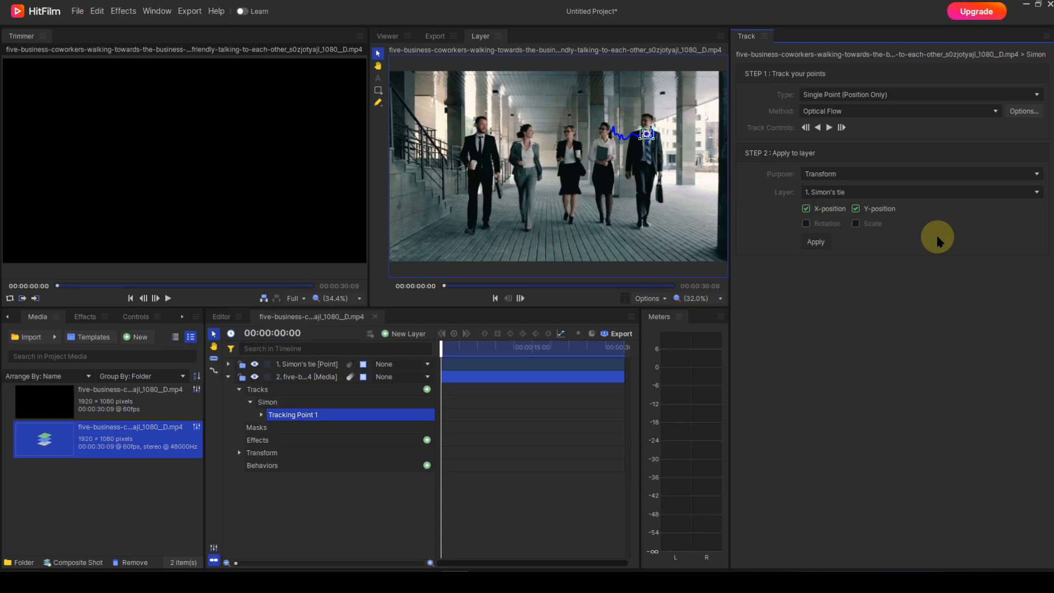
click(816, 243)
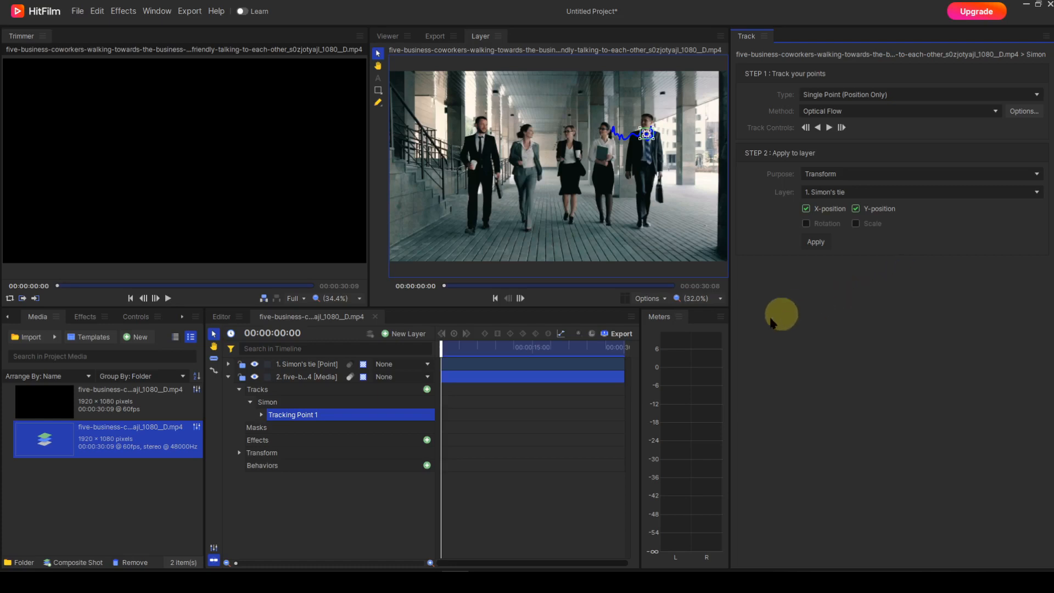
- Add a text layer containing the tracked man's first name and place it on his chest just below the track point
click(405, 334)
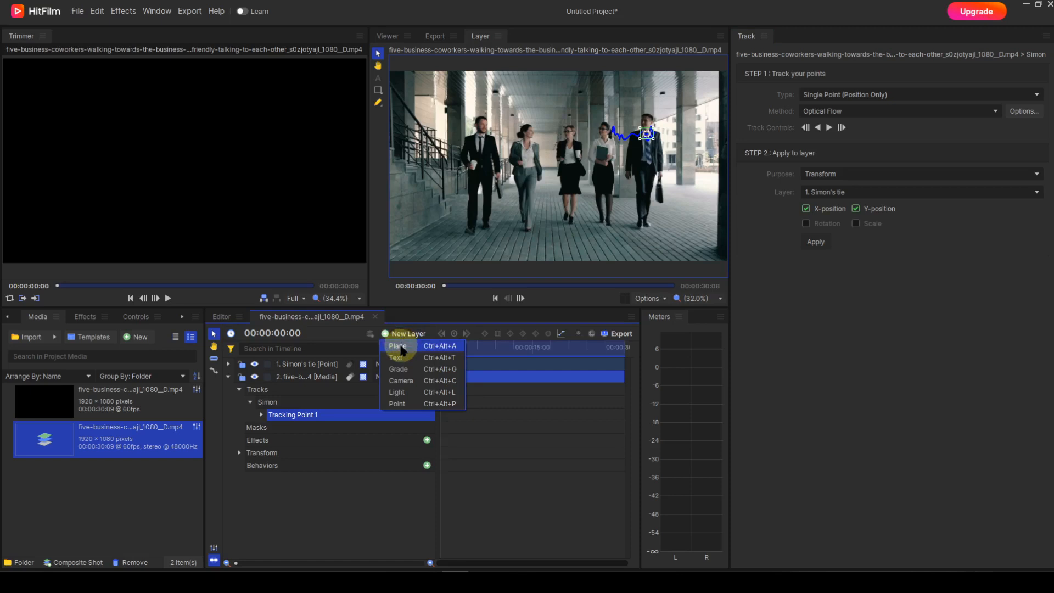
click(396, 358)
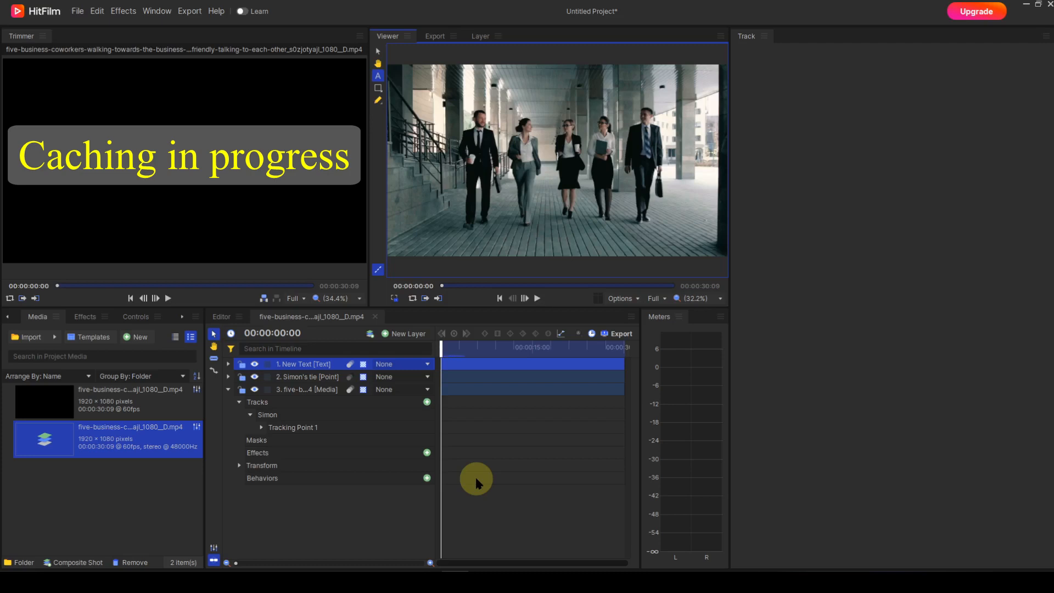
text(S)
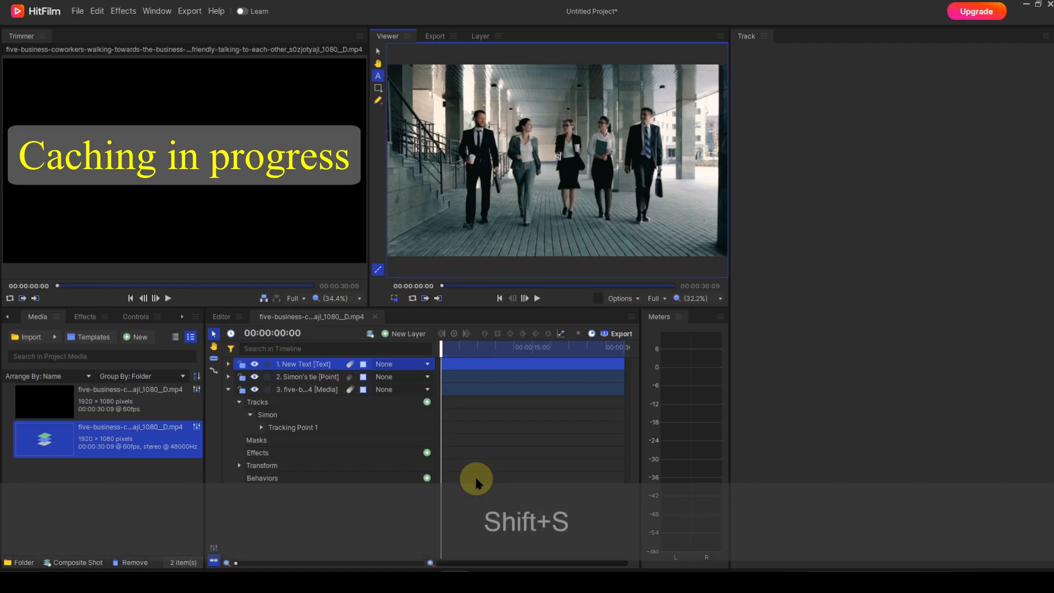
text(imon)
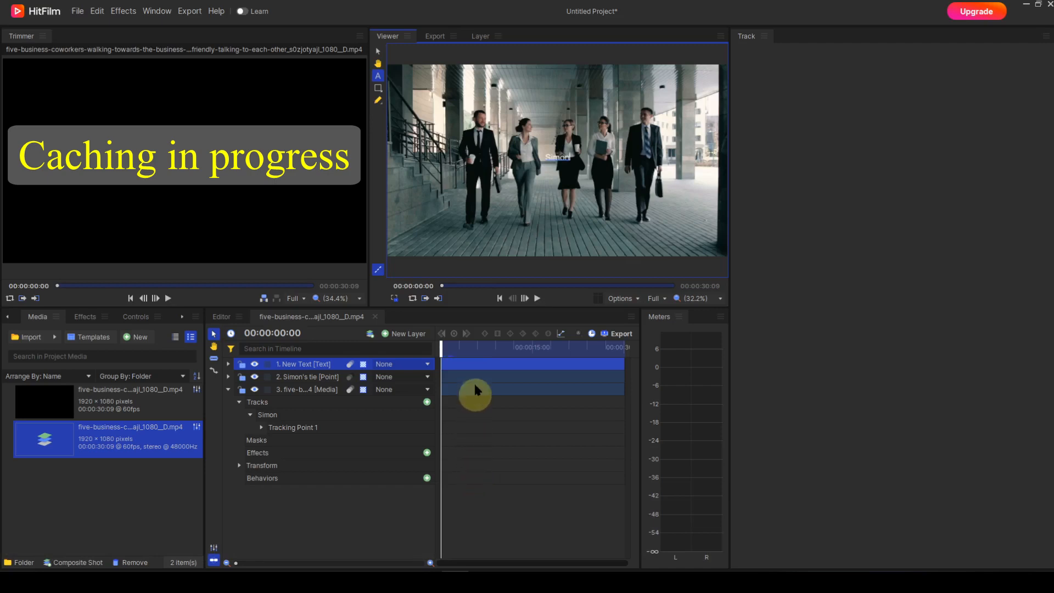
click(377, 51)
scroll(551, 194, up, 5)
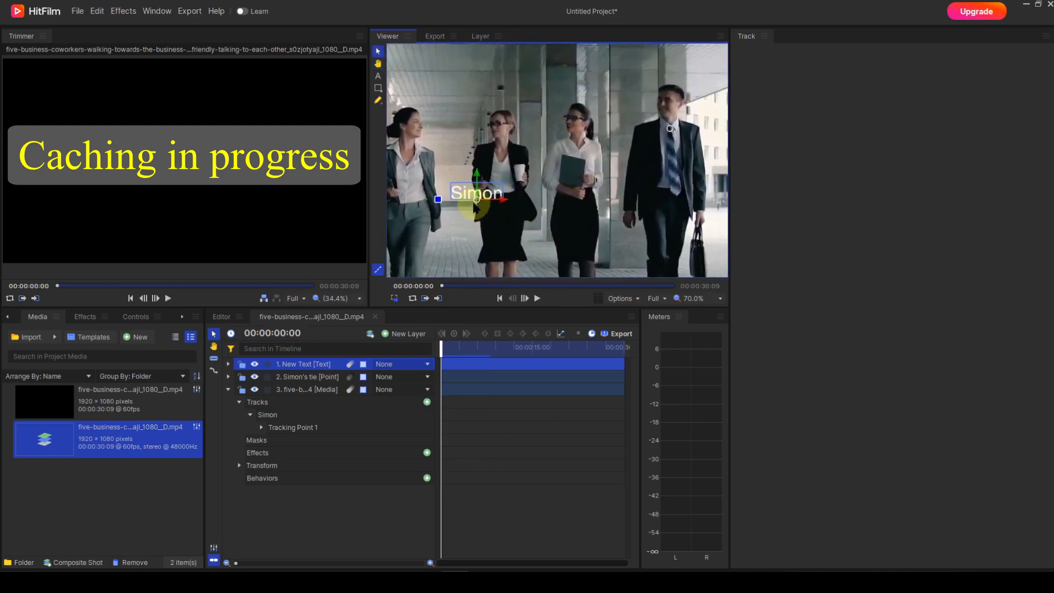
drag(477, 201, 673, 162)
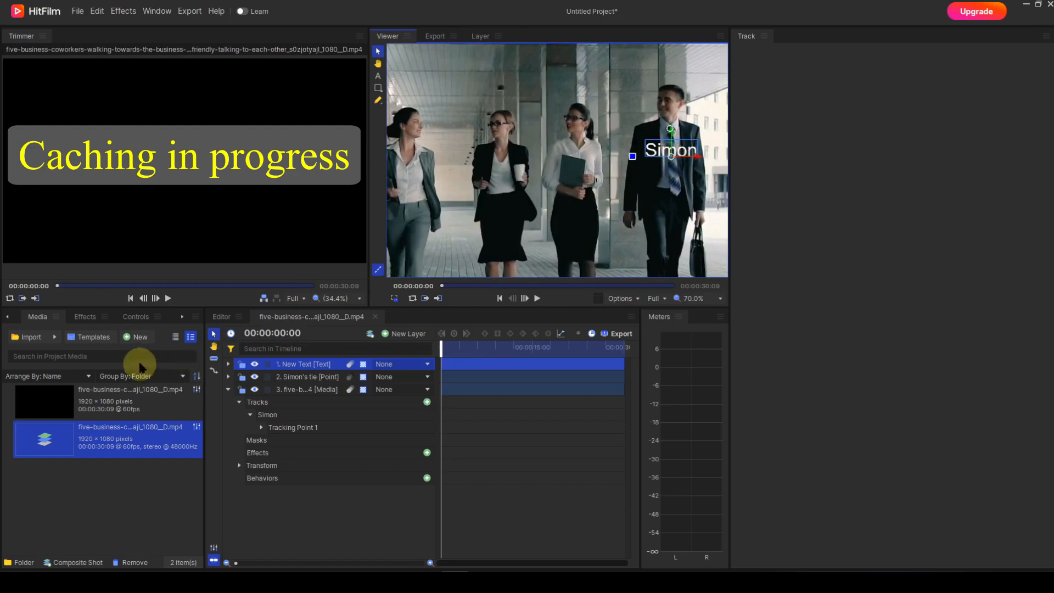
- Set the name label's text color to yellow, #ffff00
click(181, 318)
click(182, 318)
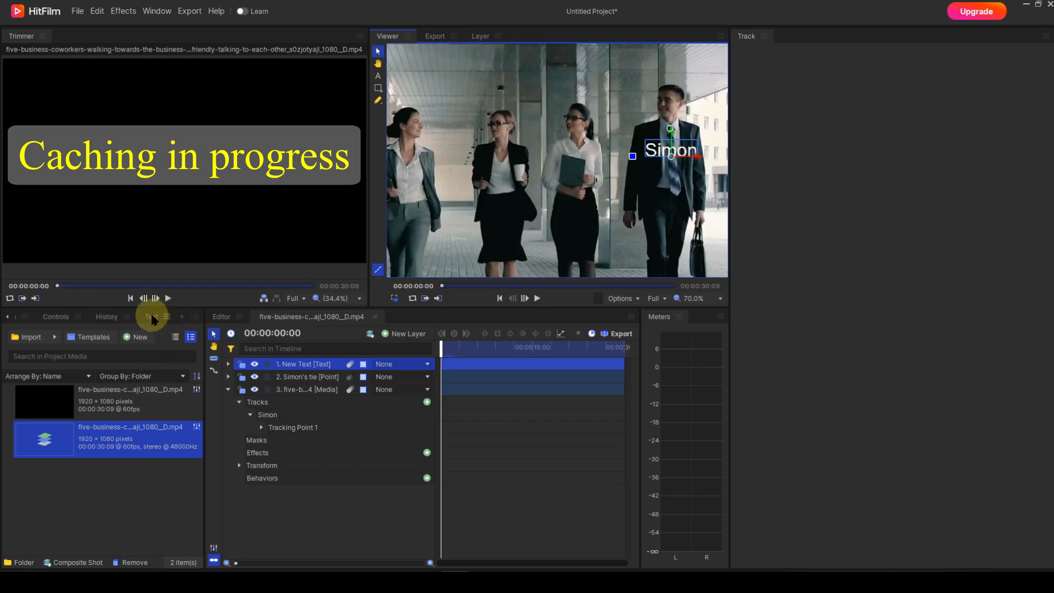
click(152, 317)
click(160, 377)
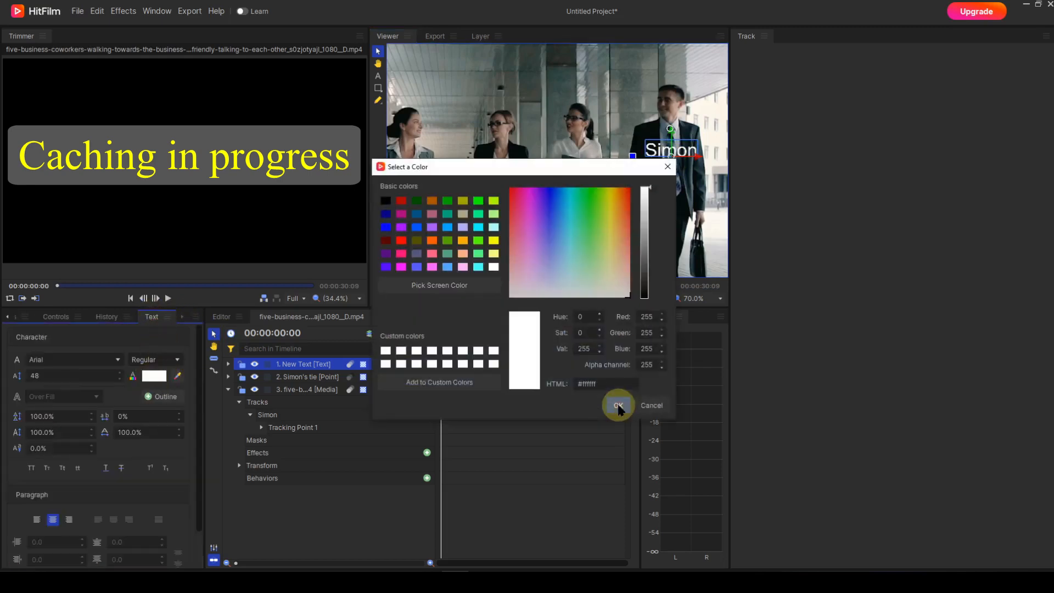
click(493, 240)
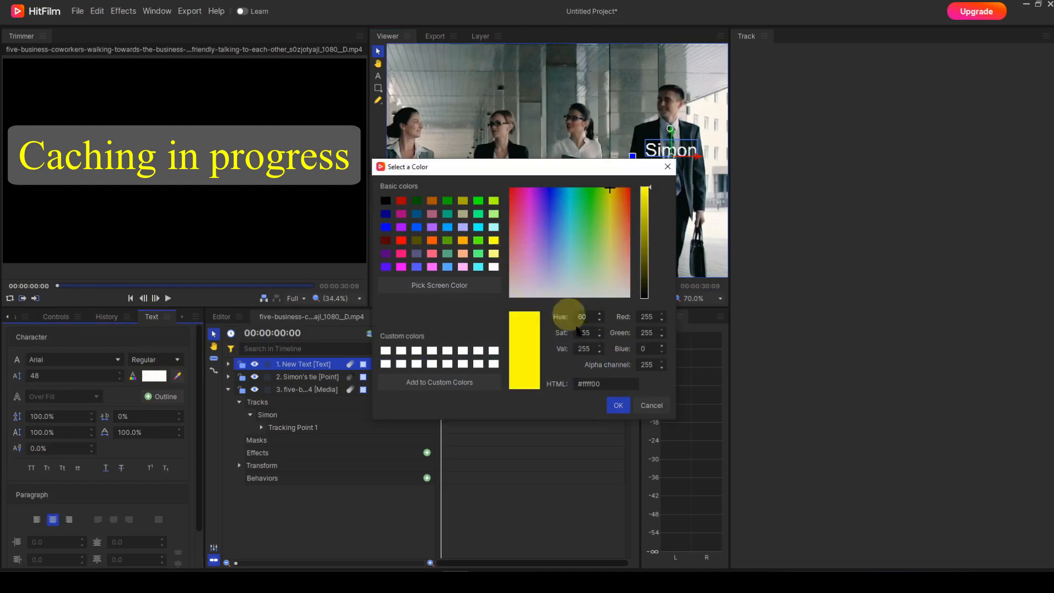
click(618, 405)
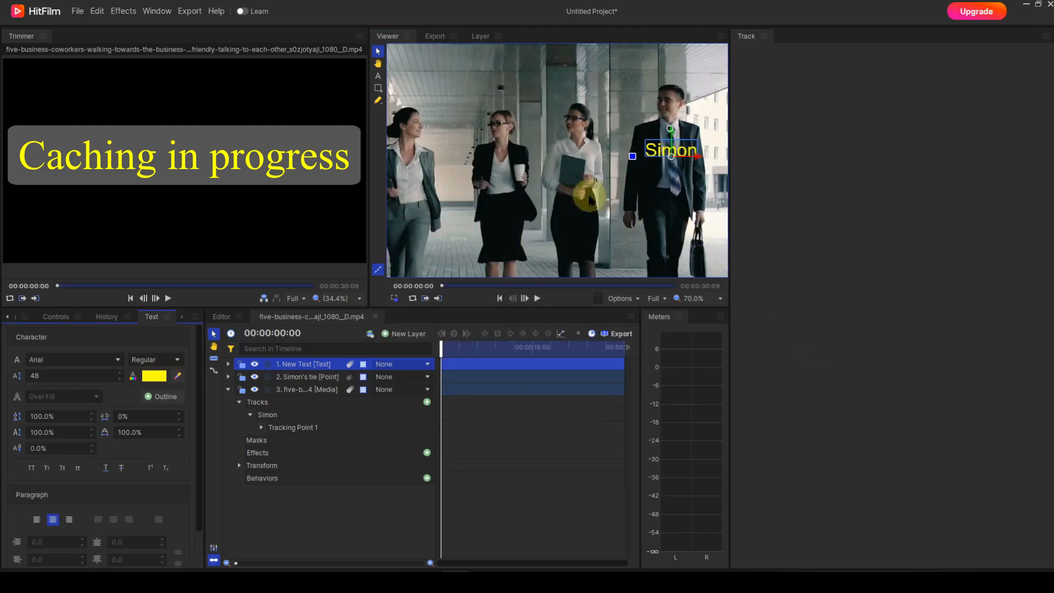
- Rename the new text layer with the tracked man's first name
scroll(585, 188, down, 5)
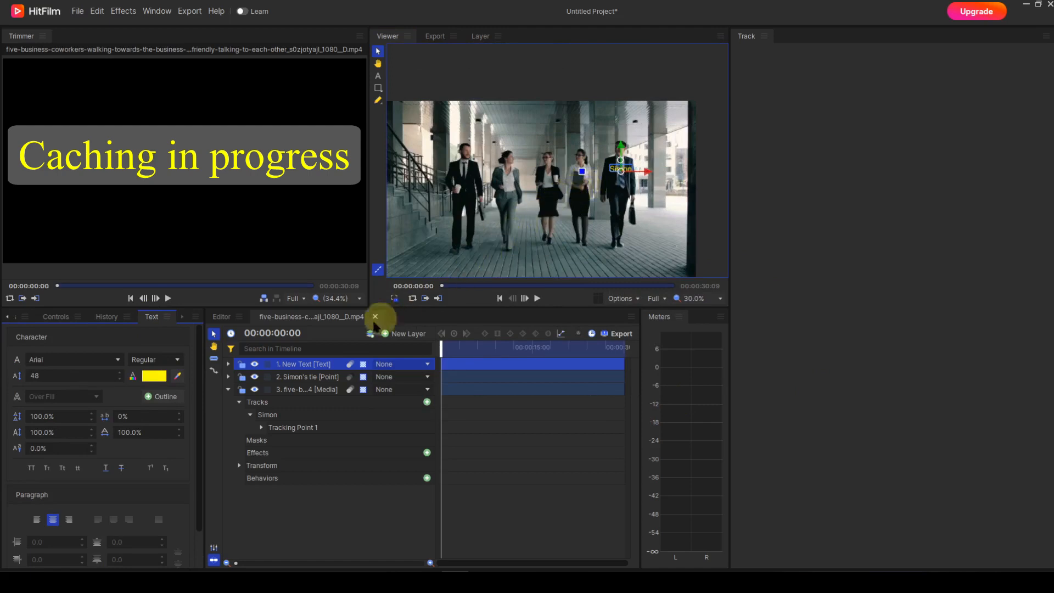
click(300, 364)
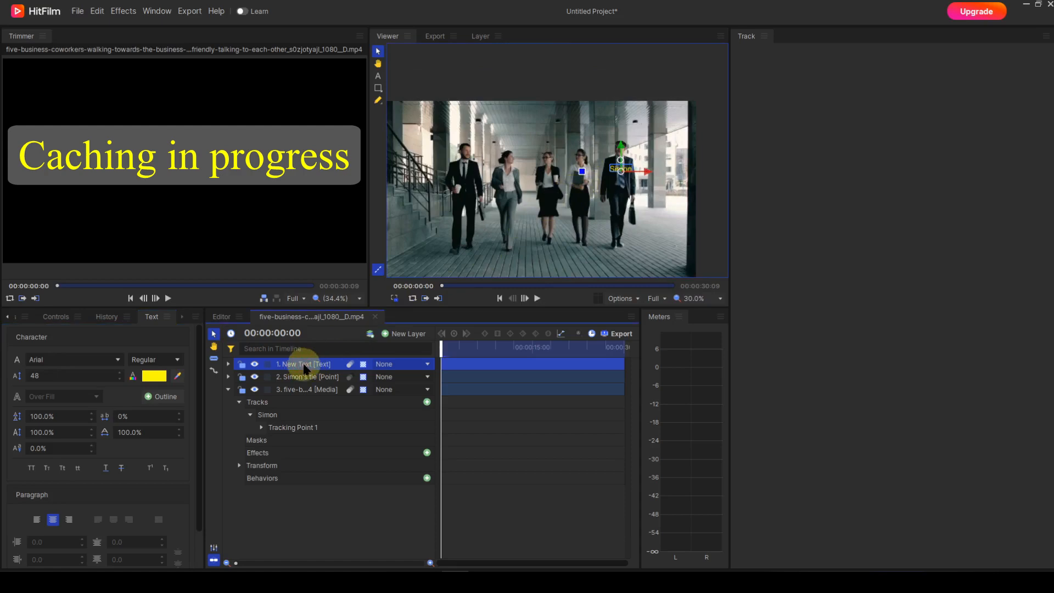
key(F2)
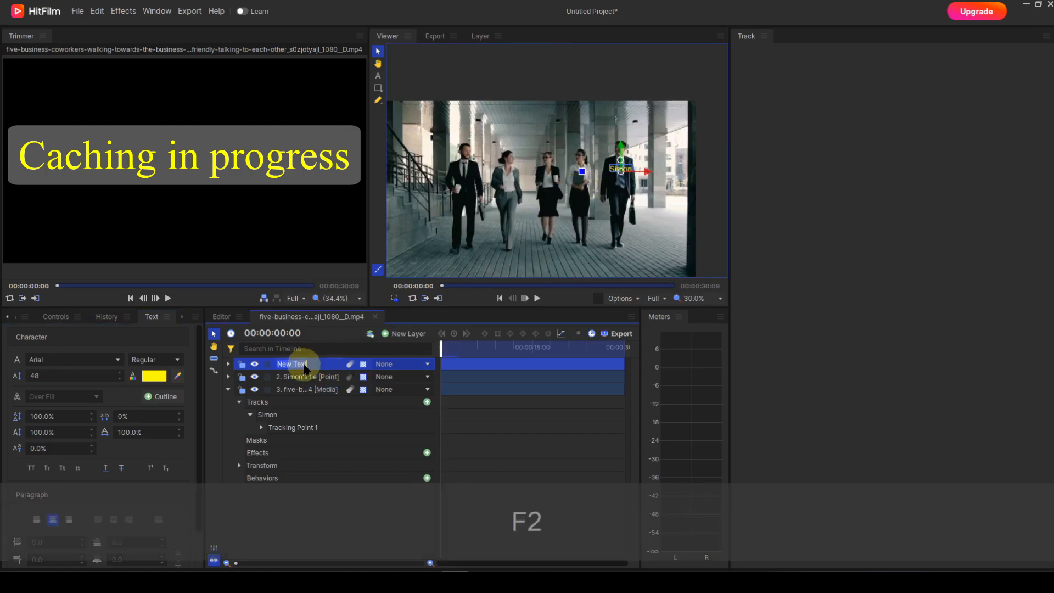
text(Simon)
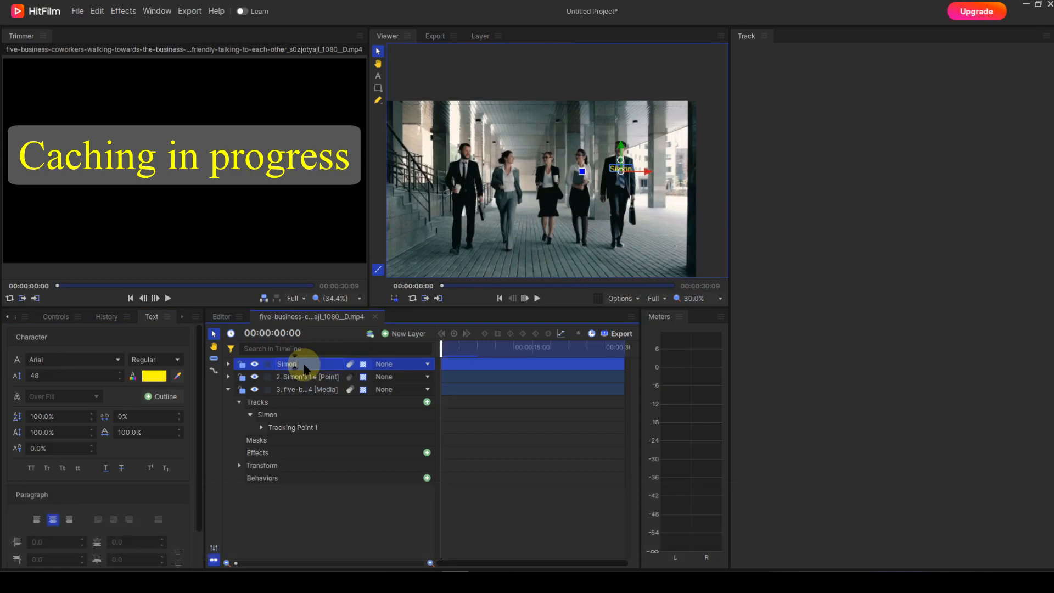
key(Return)
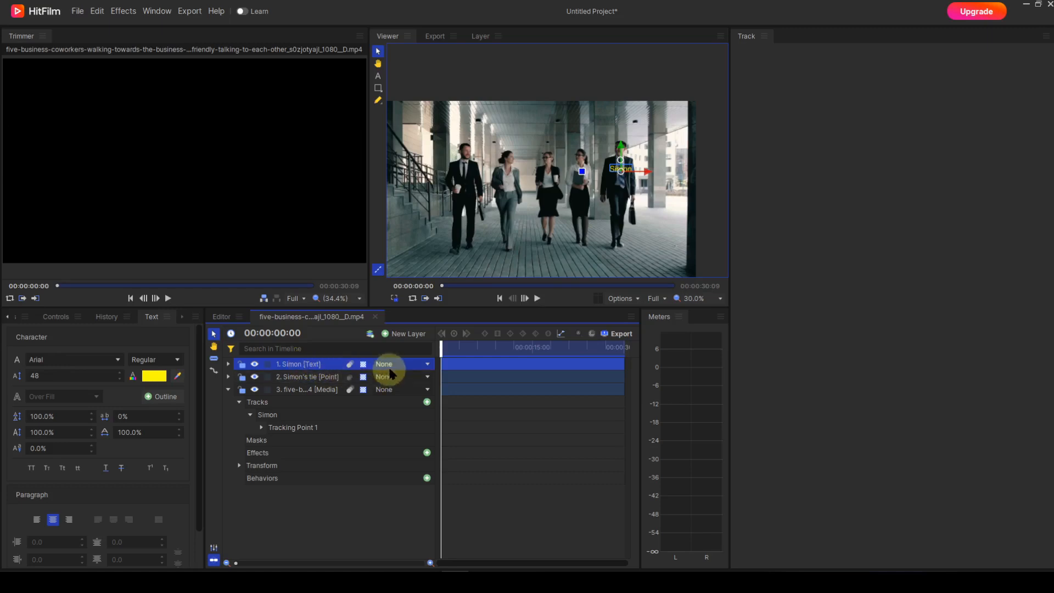
- Parent the name text layer to the tie point layer and play the composite to check the label's motion
click(427, 365)
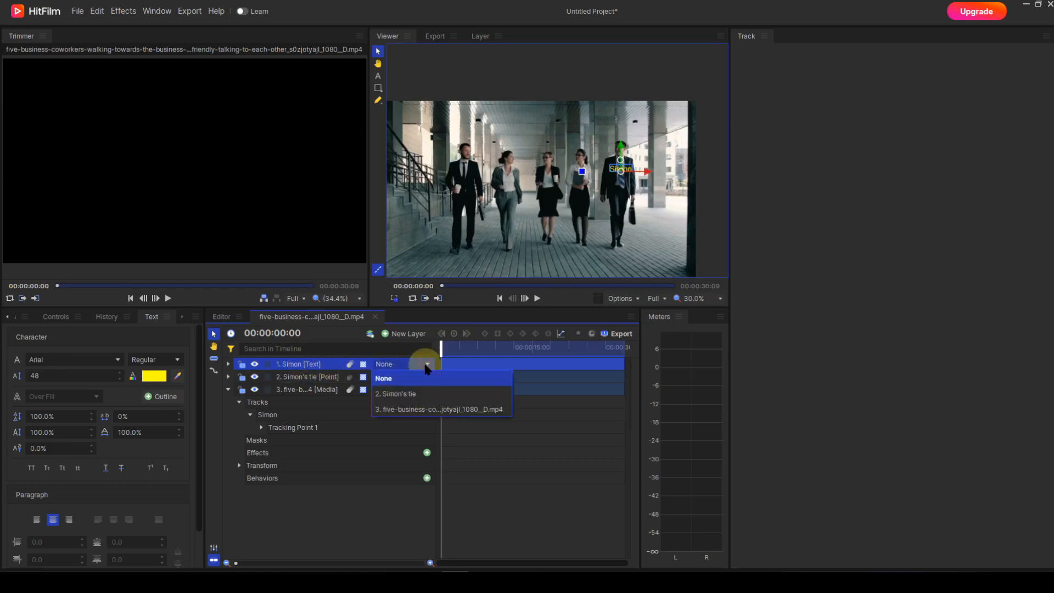
click(409, 396)
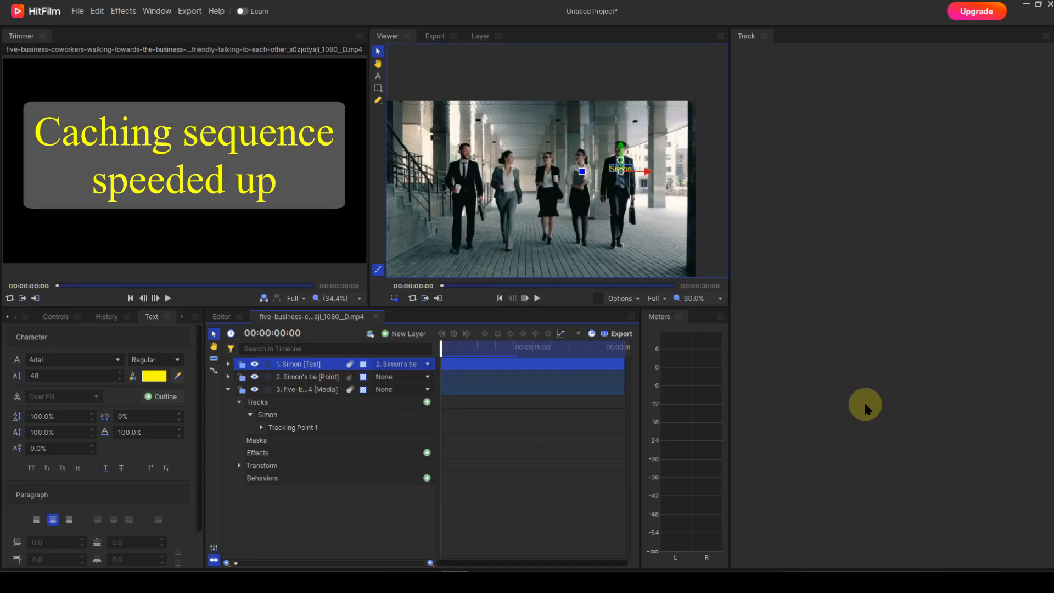
scroll(536, 215, up, 1)
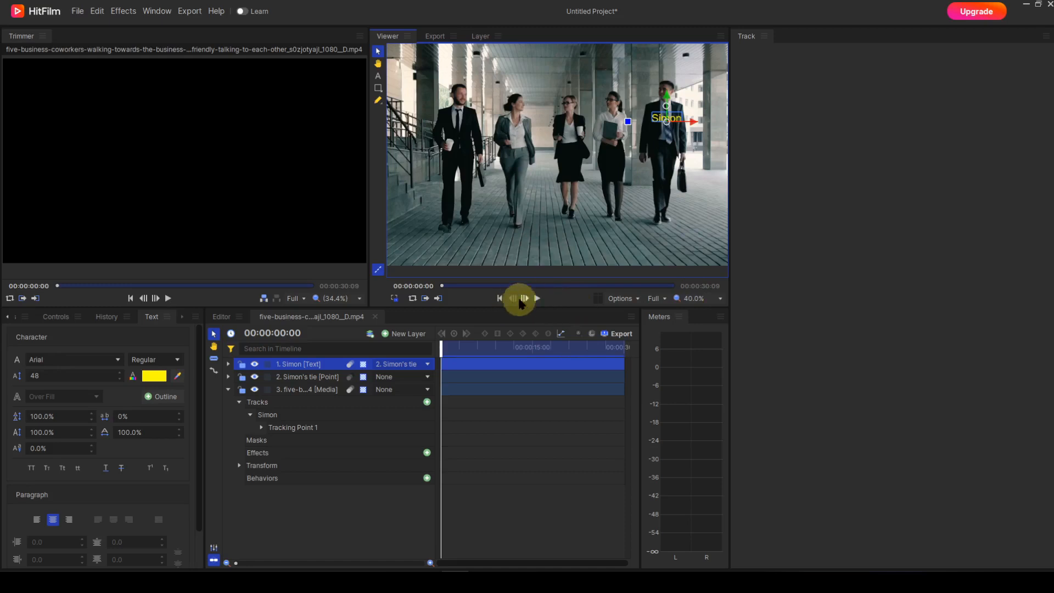
click(537, 298)
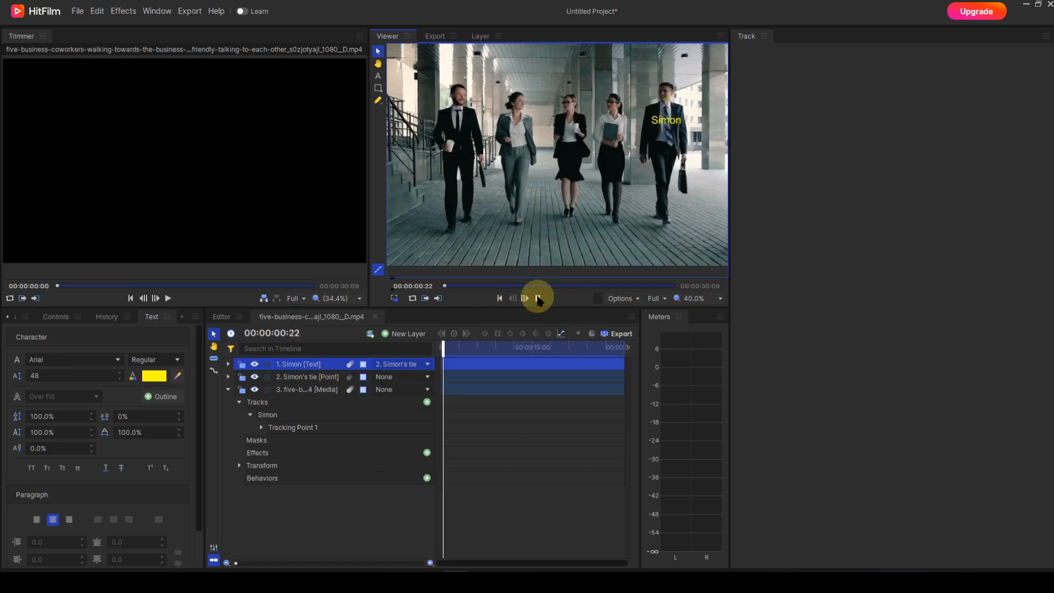
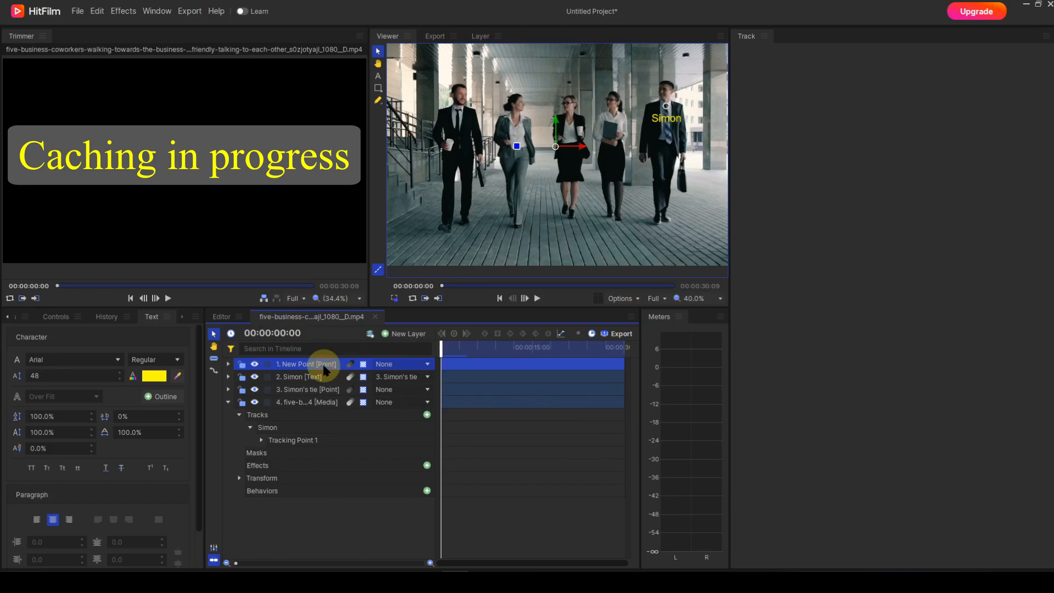
- Rename the second point layer as "Unknown man's tie"
key(F2)
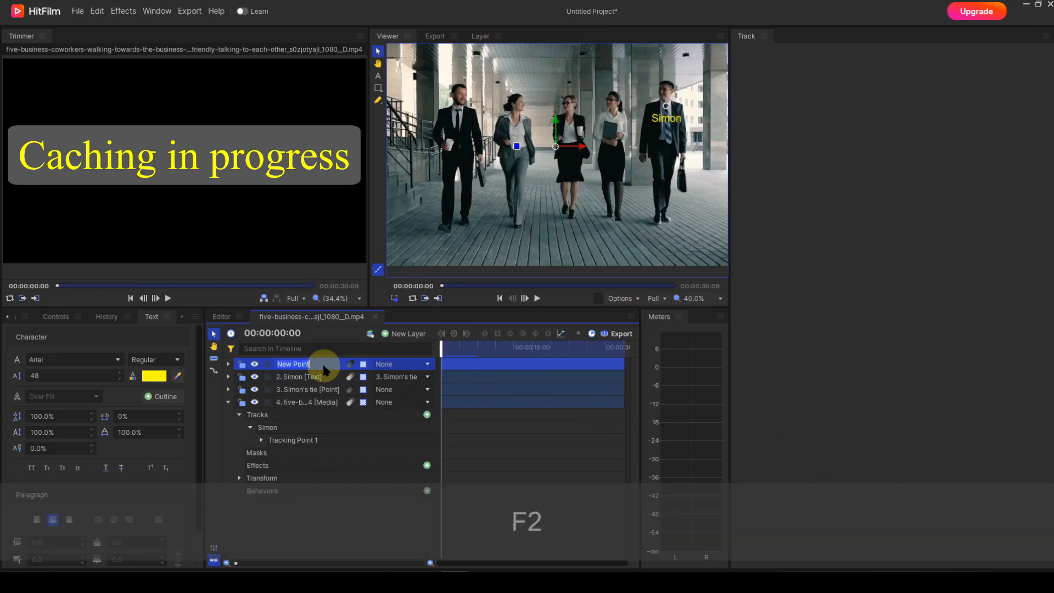
text(Un)
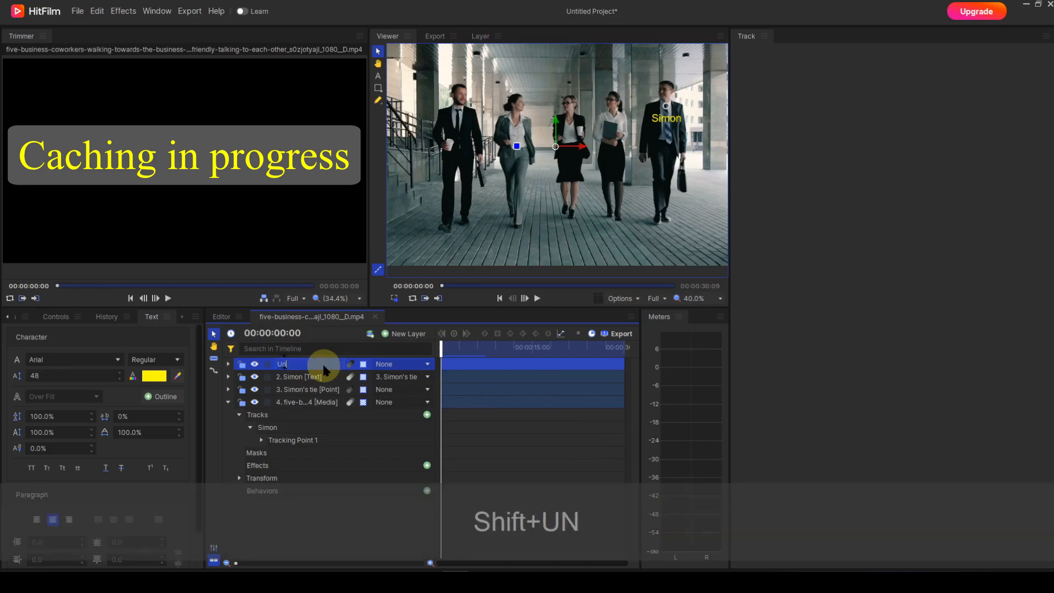
text(known man's tie)
key(Return)
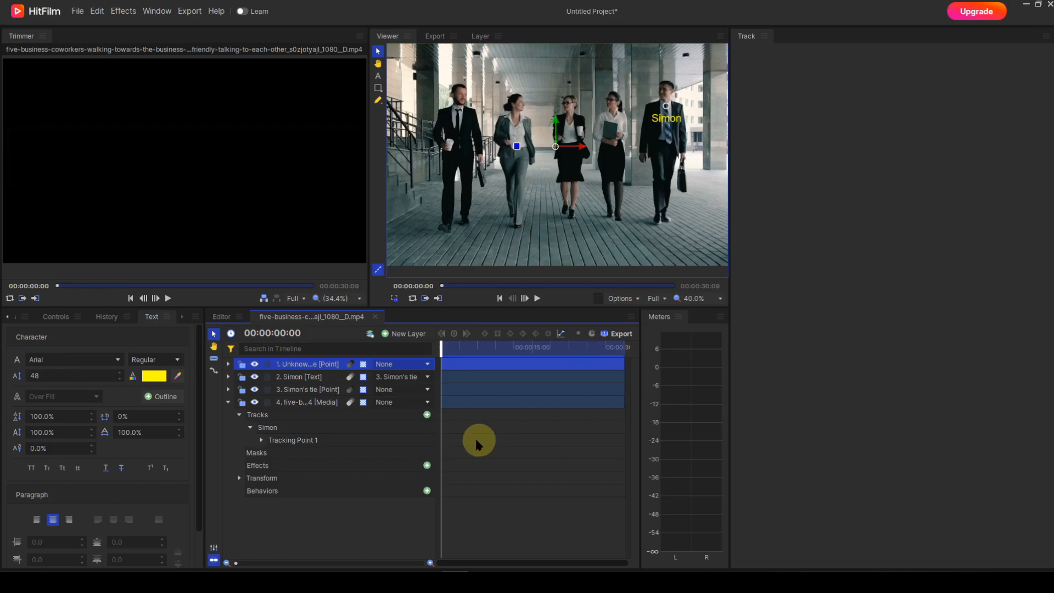
- Add a second tracker to the coworkers media layer and rename it "Unknown man's tie"
click(427, 415)
click(290, 453)
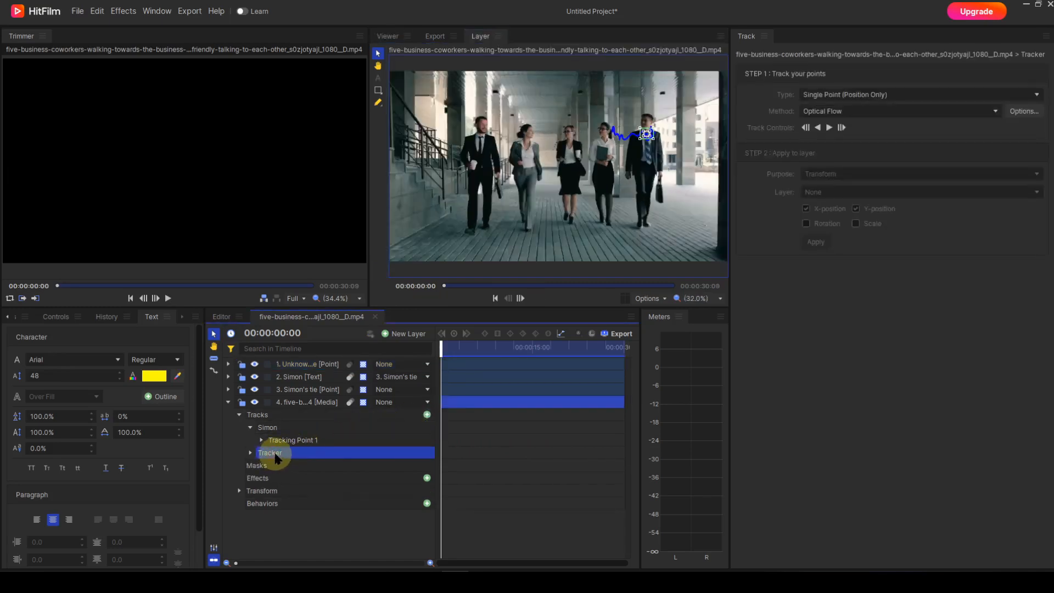
key(F2)
text(Unkno)
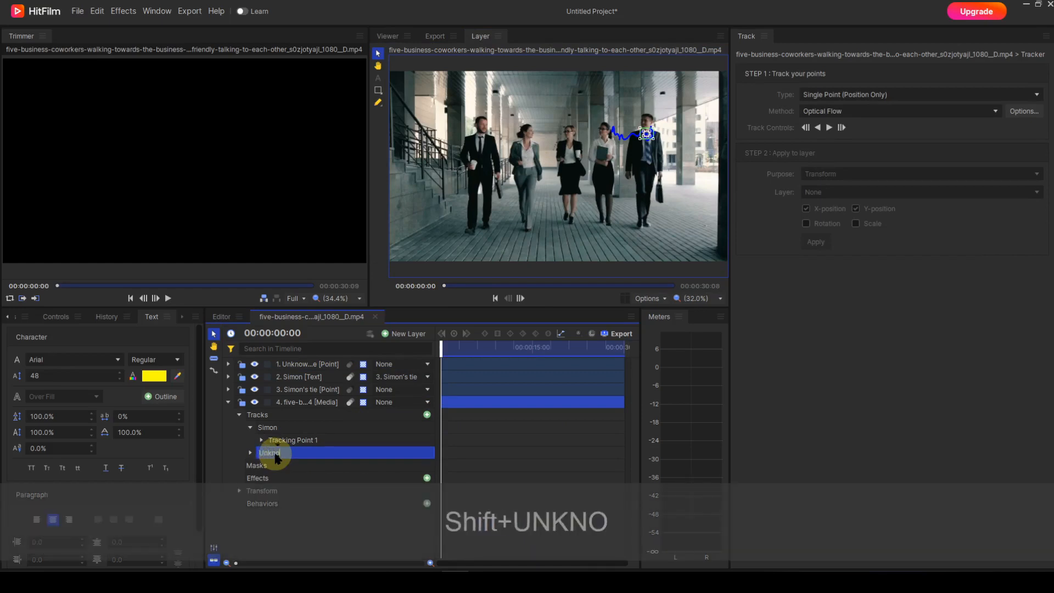
text(wn )
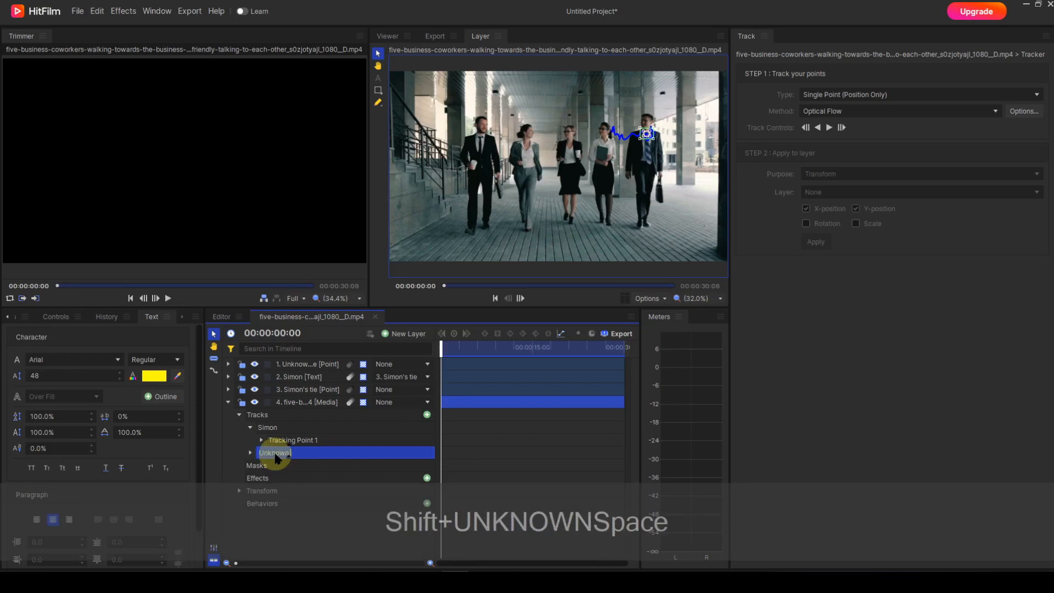
text(man's )
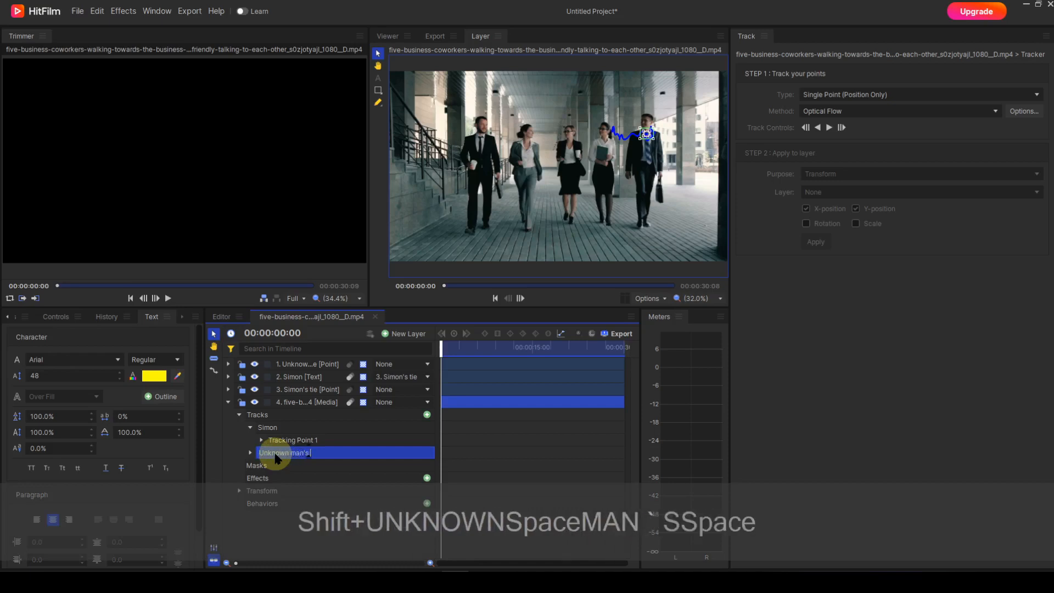
text(tie)
key(Return)
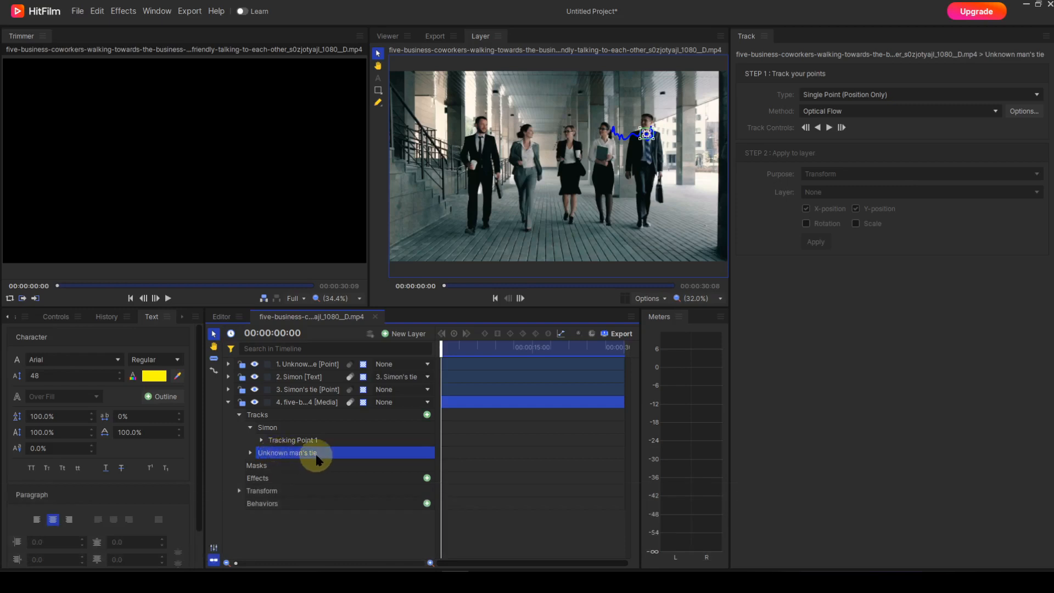
- Place the new tracker's tracking point on the tie knot of the man holding the cup at the far left of the group
click(251, 453)
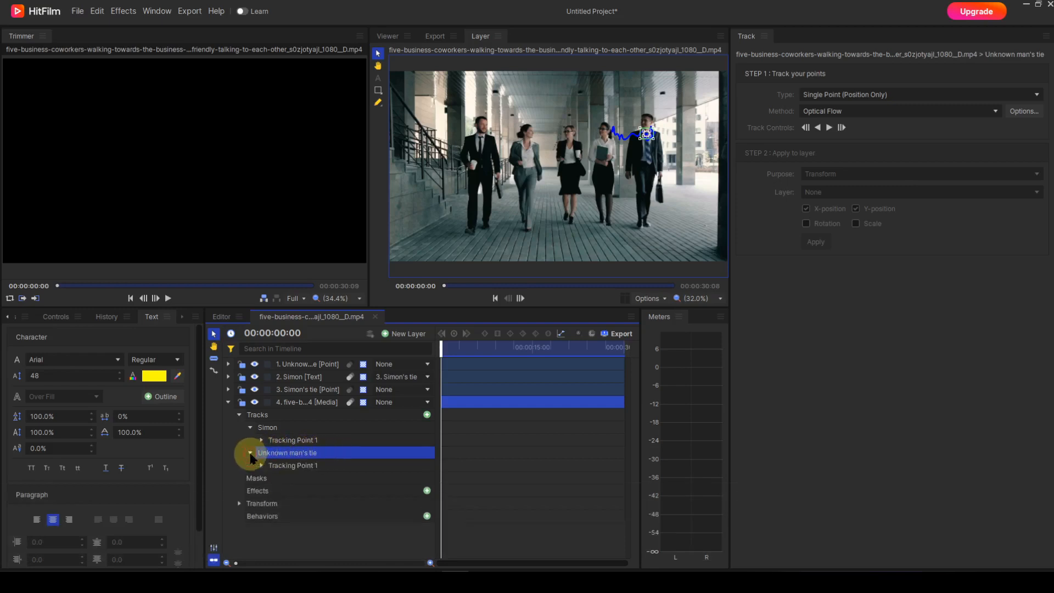
click(276, 468)
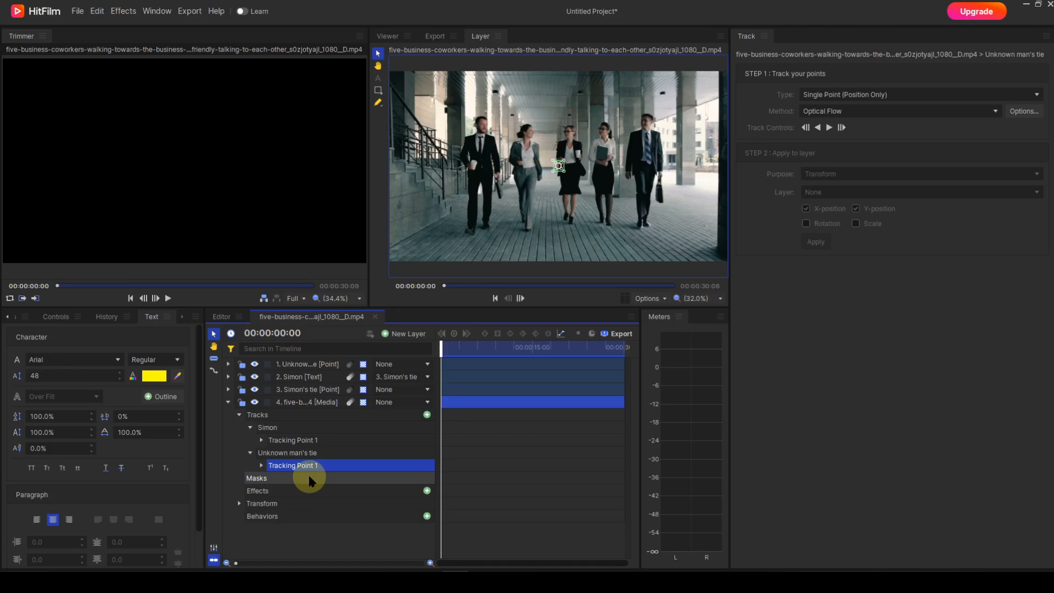
scroll(523, 198, up, 3)
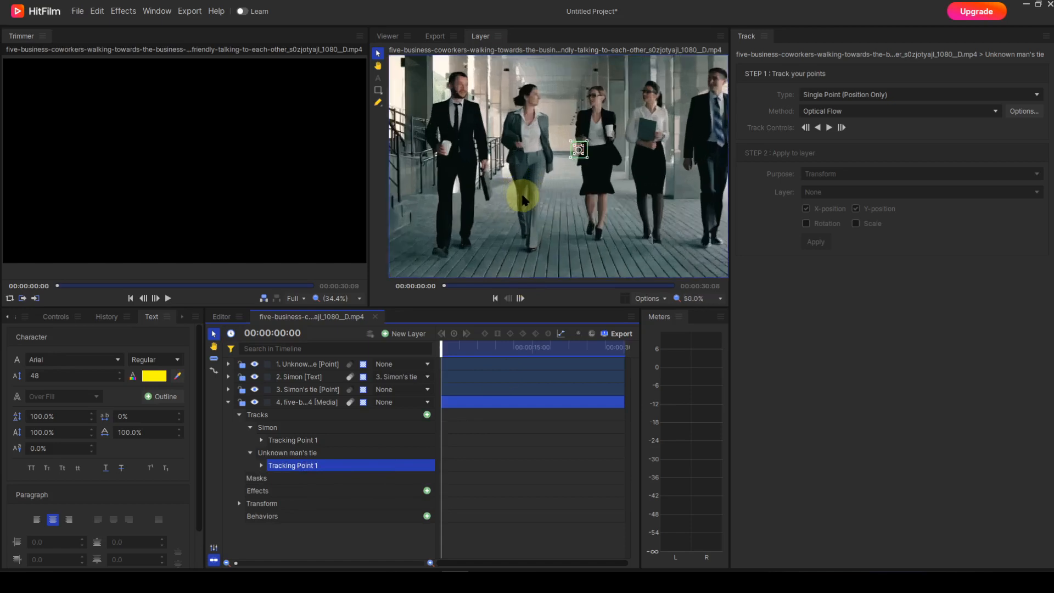
scroll(579, 183, up, 2)
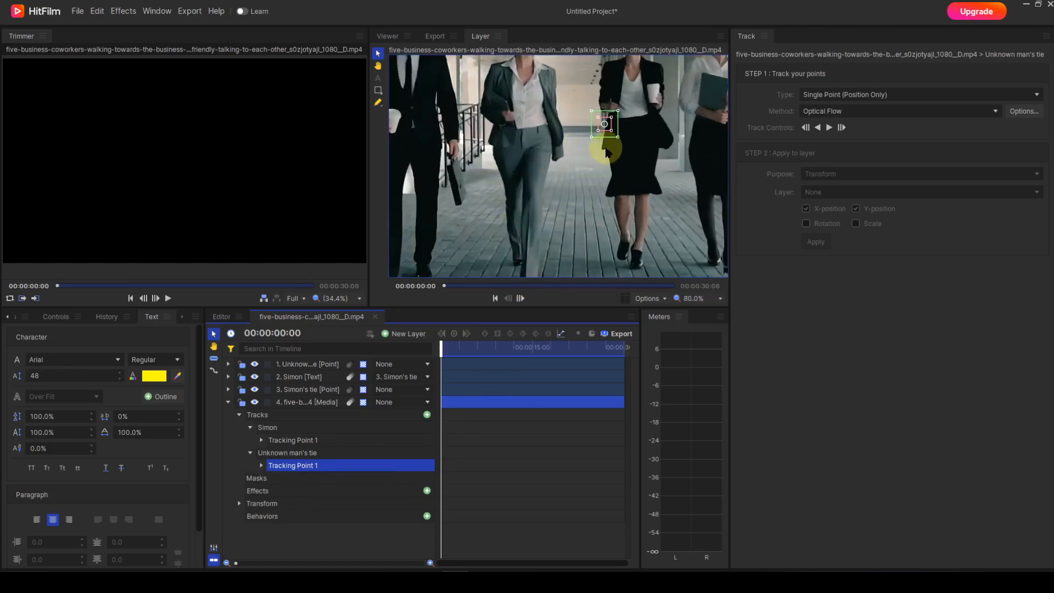
scroll(595, 170, up, 3)
scroll(595, 168, down, 2)
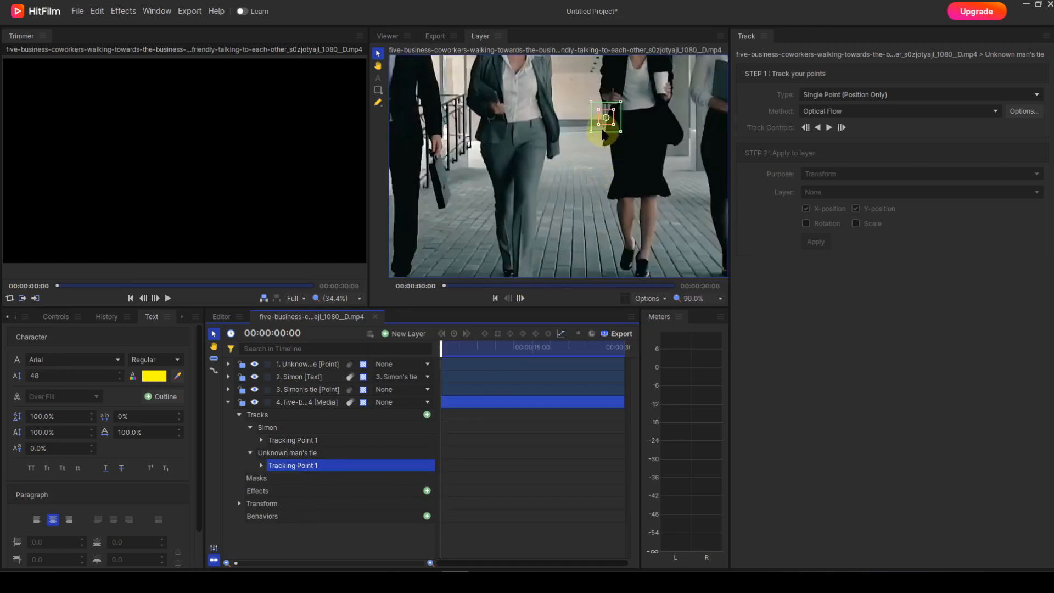
drag(606, 129, 469, 126)
key(h)
drag(501, 158, 552, 99)
key(v)
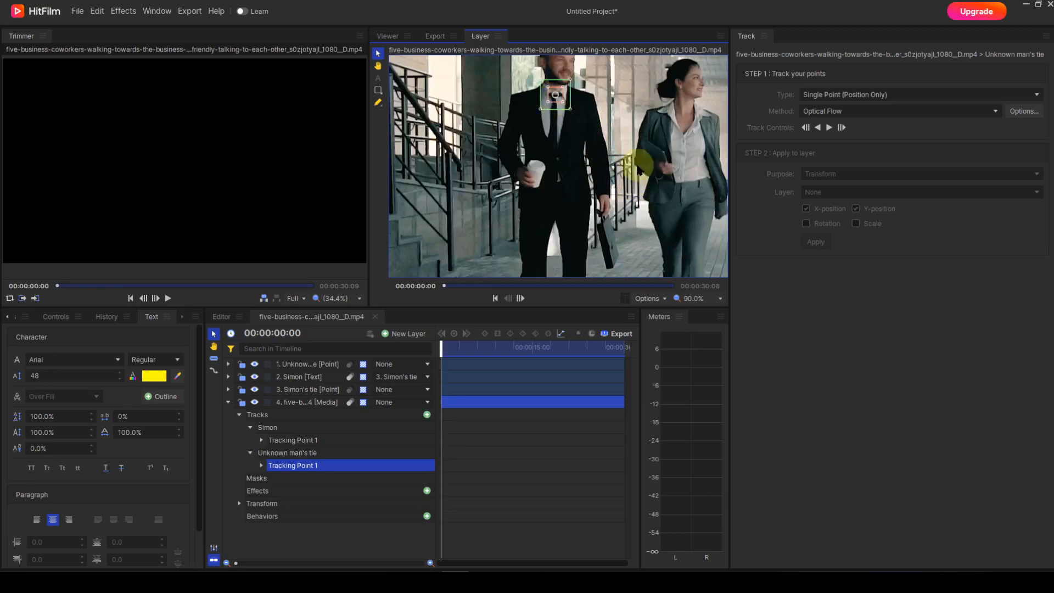
- Track the tie point forward through the whole clip with Single Point (Position Only) and Optical Flow
scroll(641, 178, down, 2)
scroll(641, 180, down, 2)
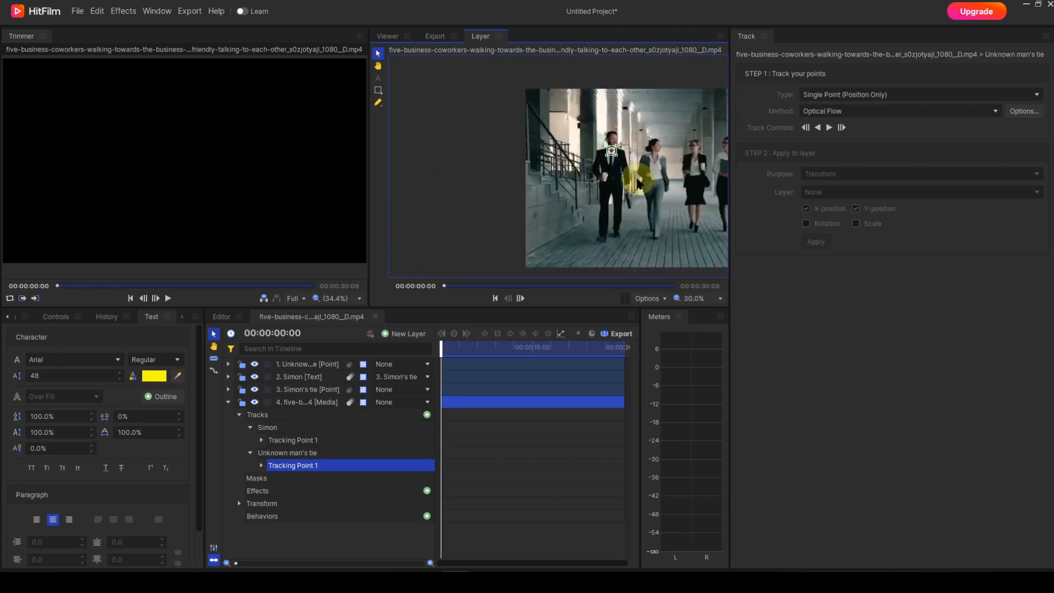
drag(637, 210, 517, 207)
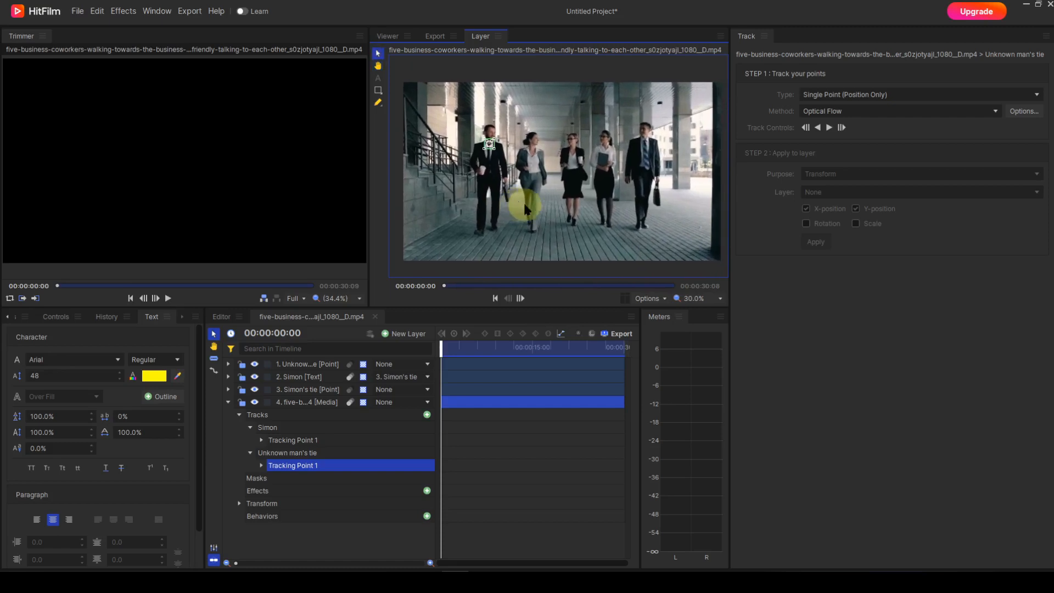
scroll(524, 209, up, 1)
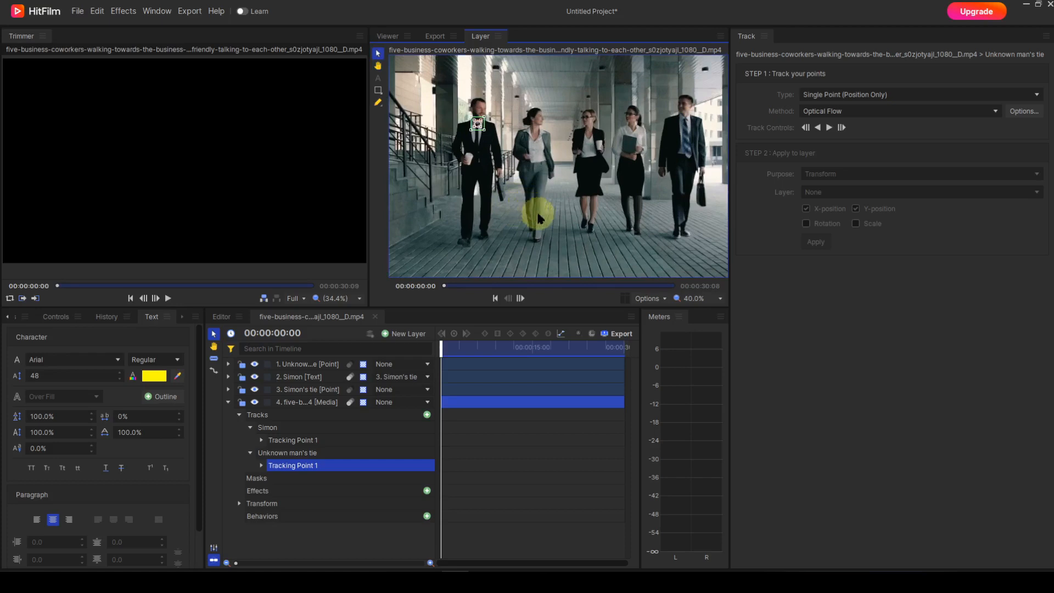
click(828, 127)
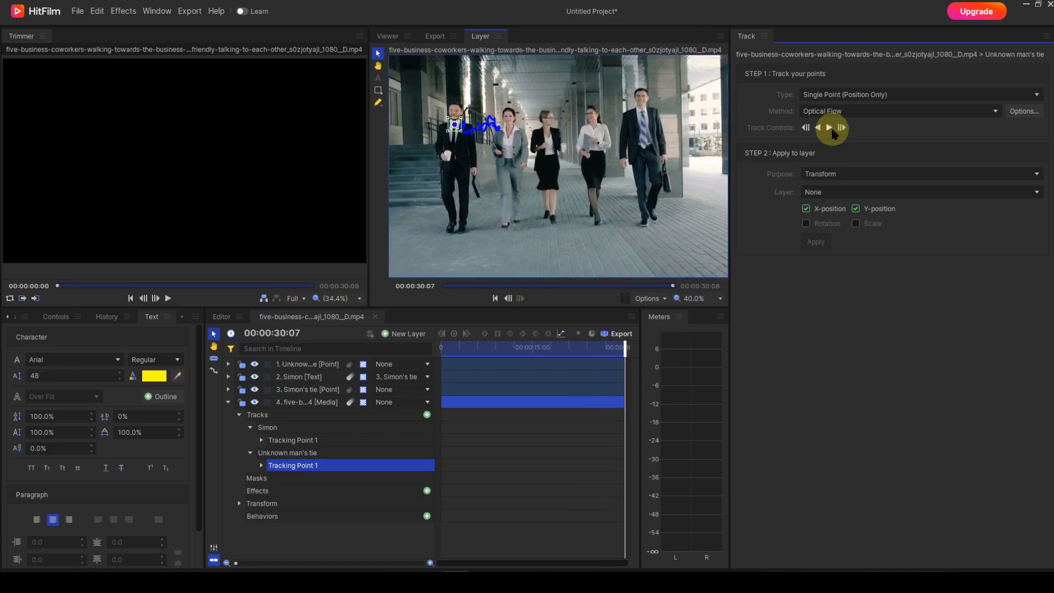
- Apply the X- and Y-position track data to the "Unknown man's tie" point layer and return the playhead to the start
click(1037, 192)
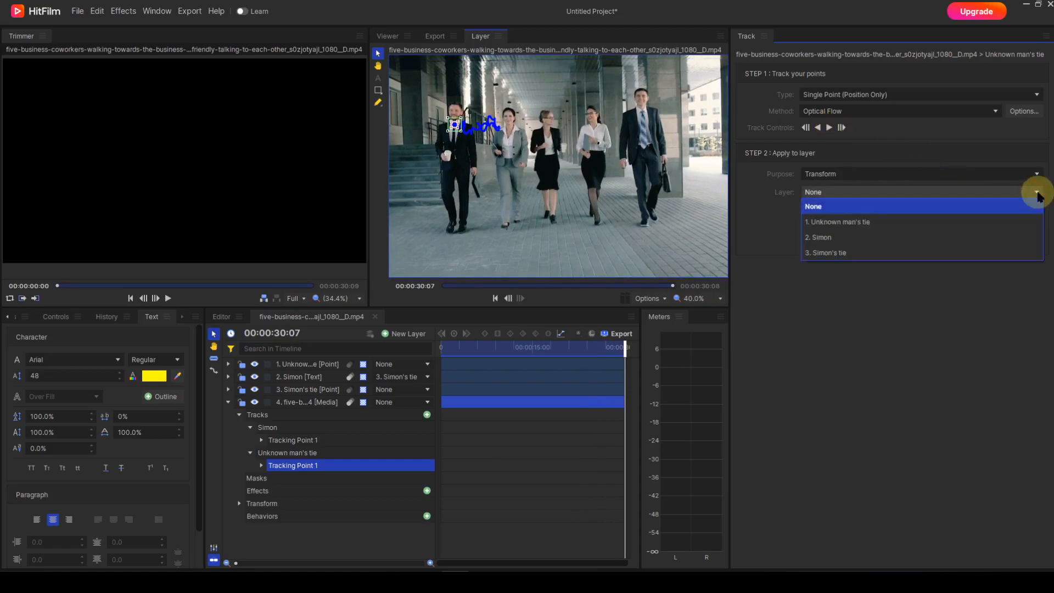
click(874, 222)
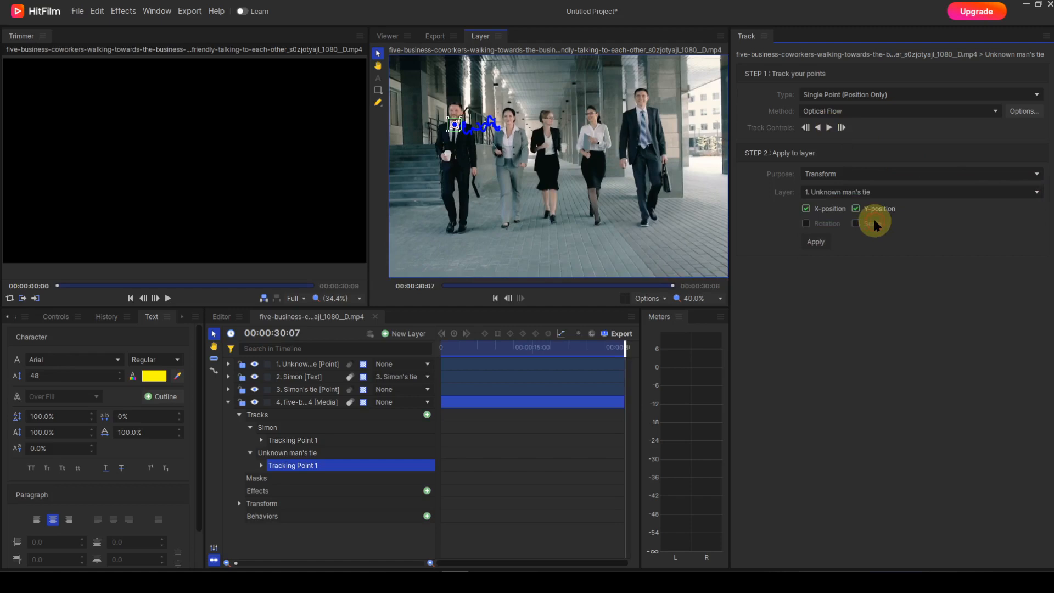
click(817, 243)
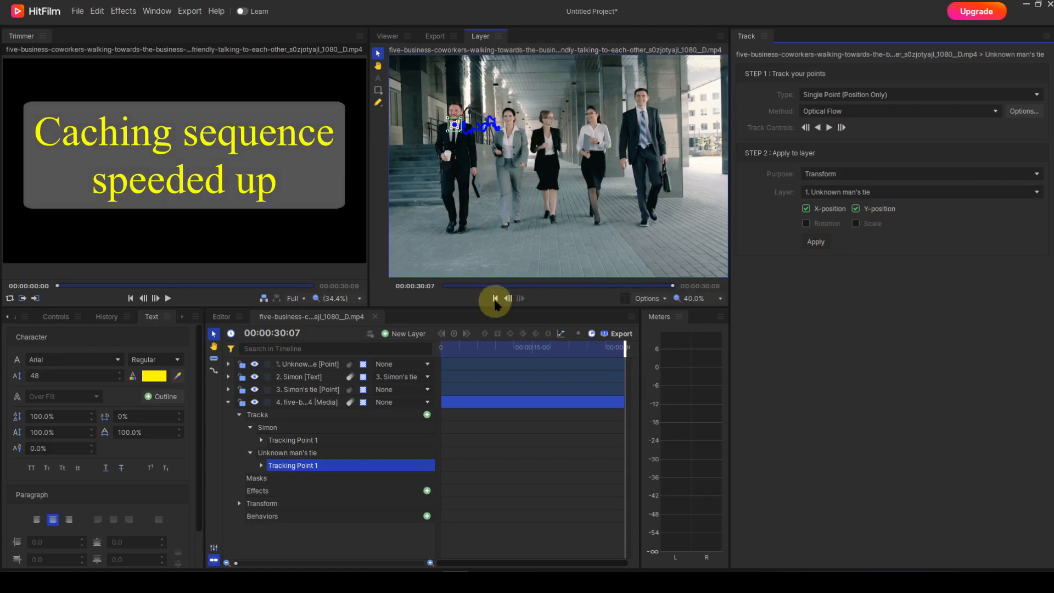
click(495, 298)
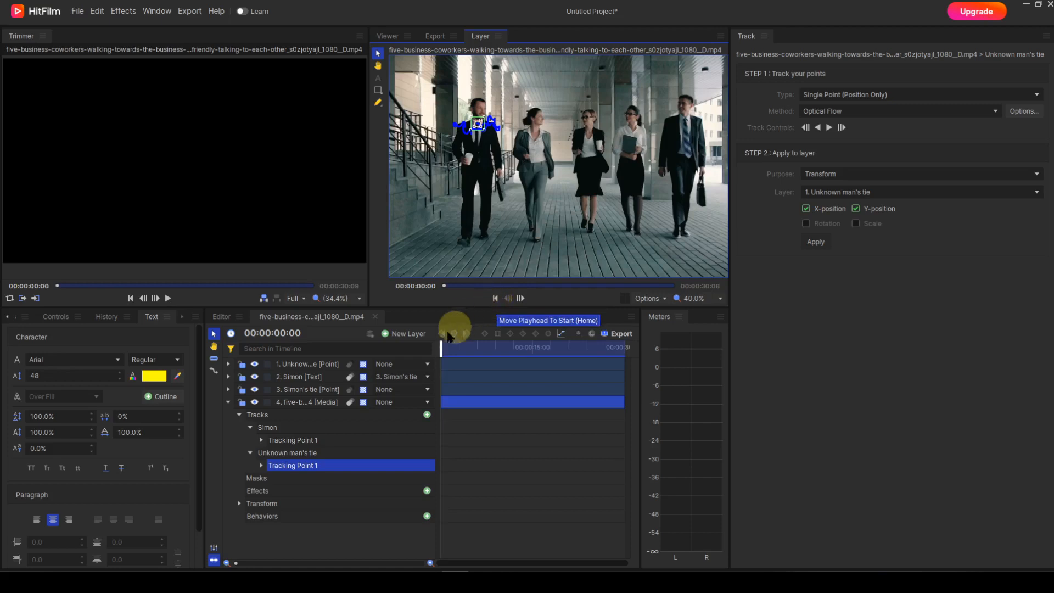
- Add the Witness Protection effect to the coworkers media layer and show the composite in the Viewer
click(427, 491)
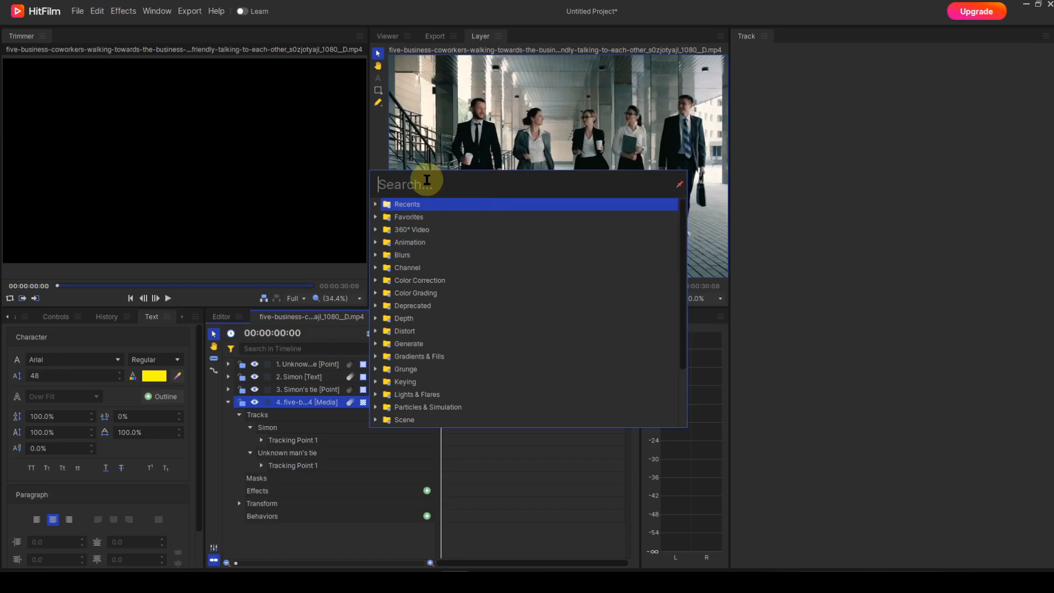
text(Witness)
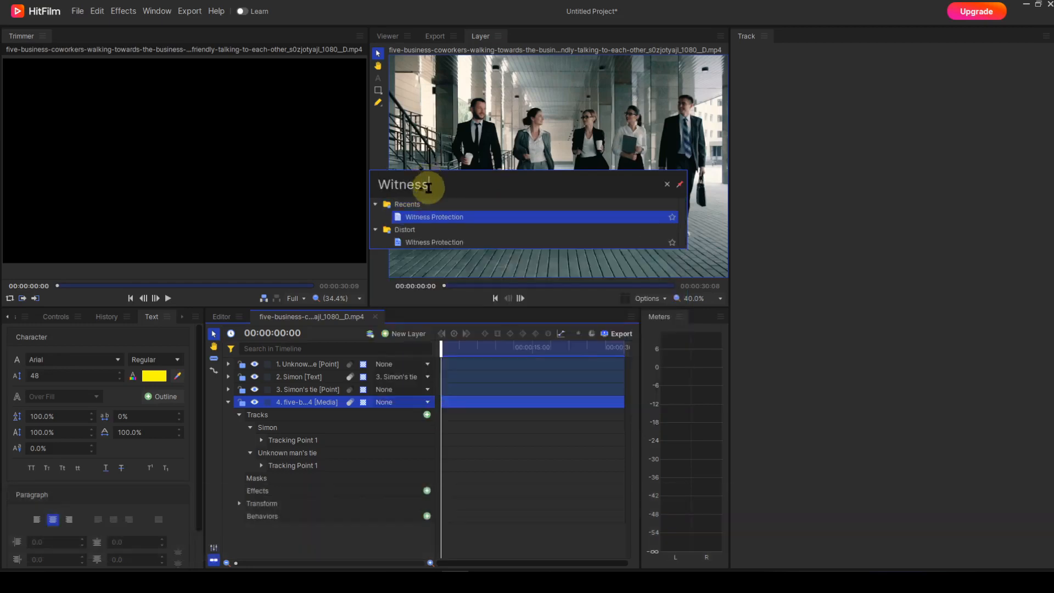
click(427, 217)
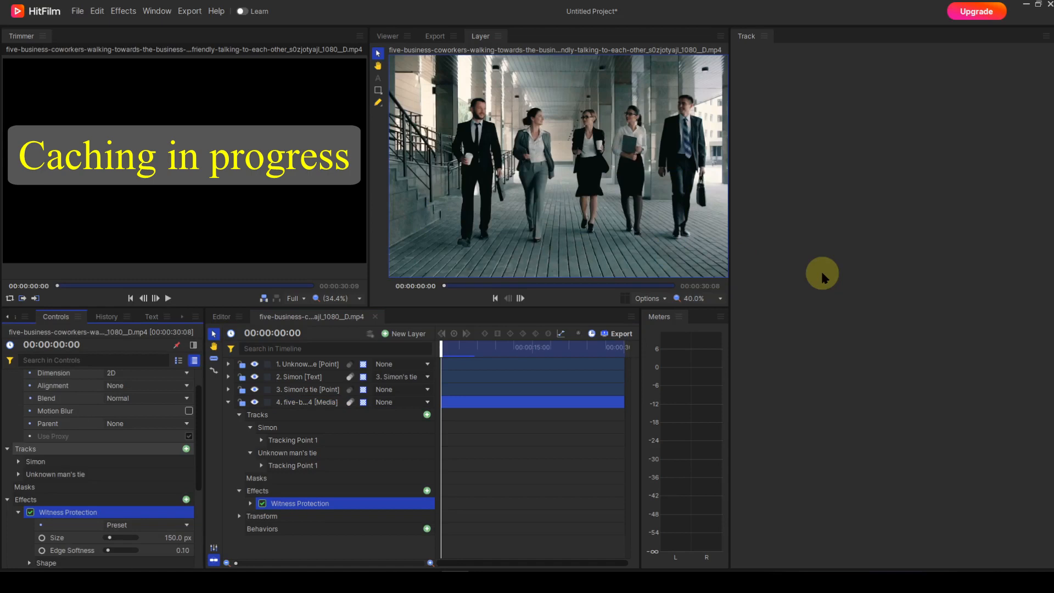
click(394, 41)
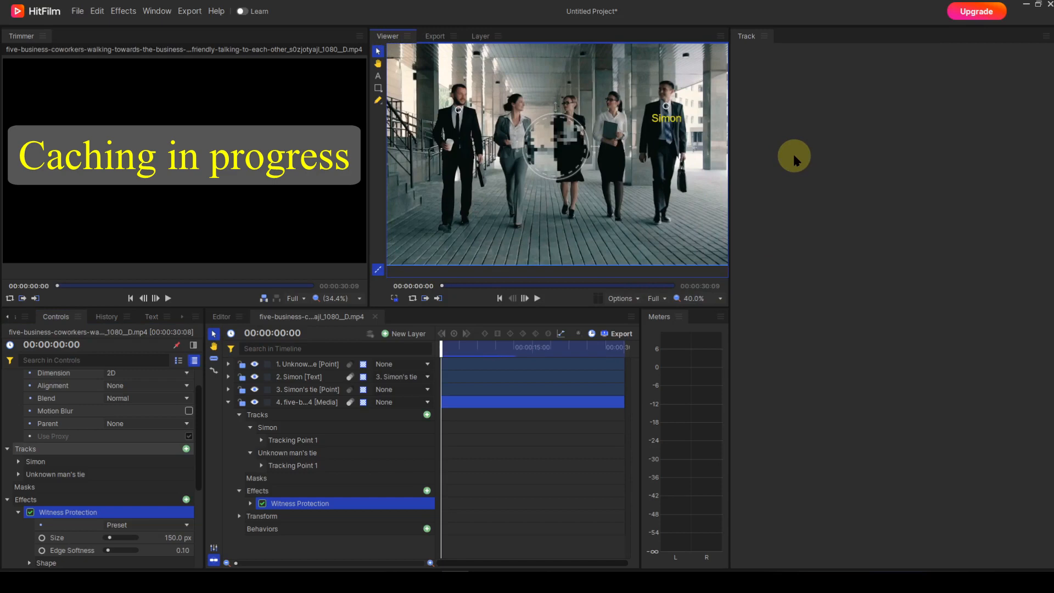
- Apply the Pixelated Medium preset to the Witness Protection effect
scroll(631, 185, up, 2)
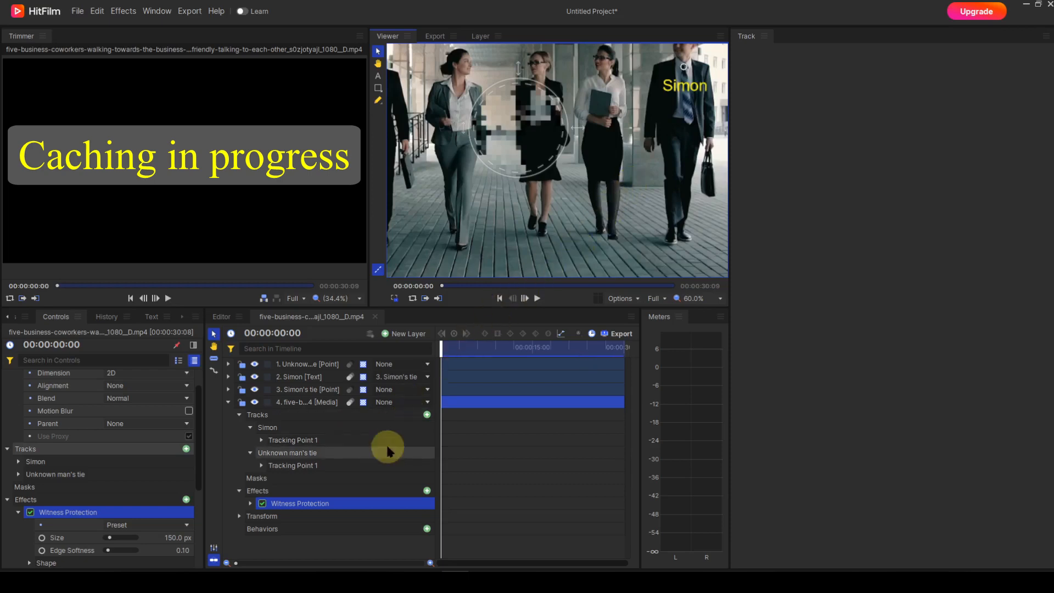
click(250, 504)
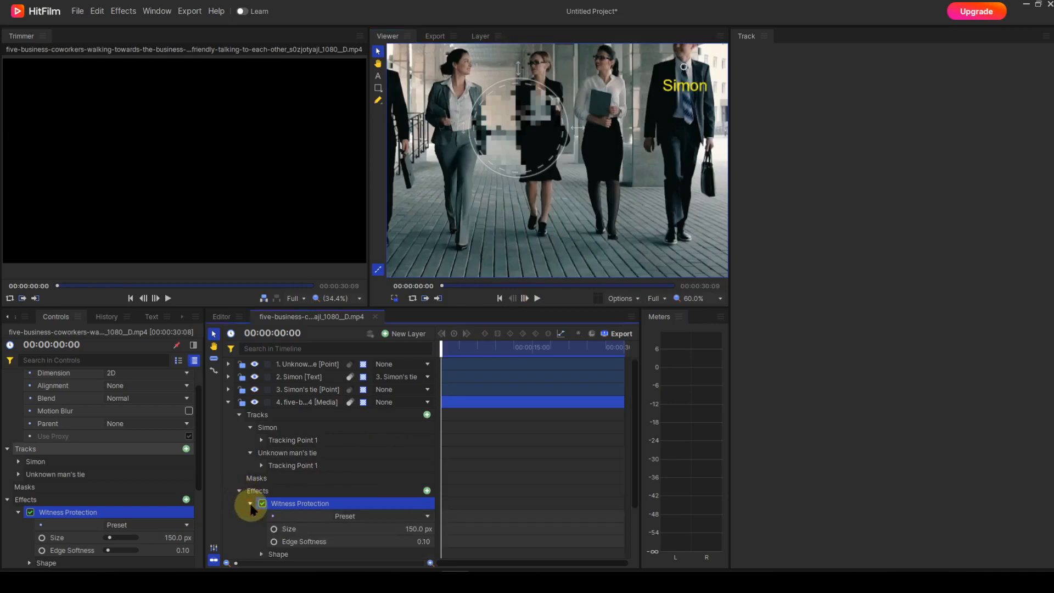
click(427, 517)
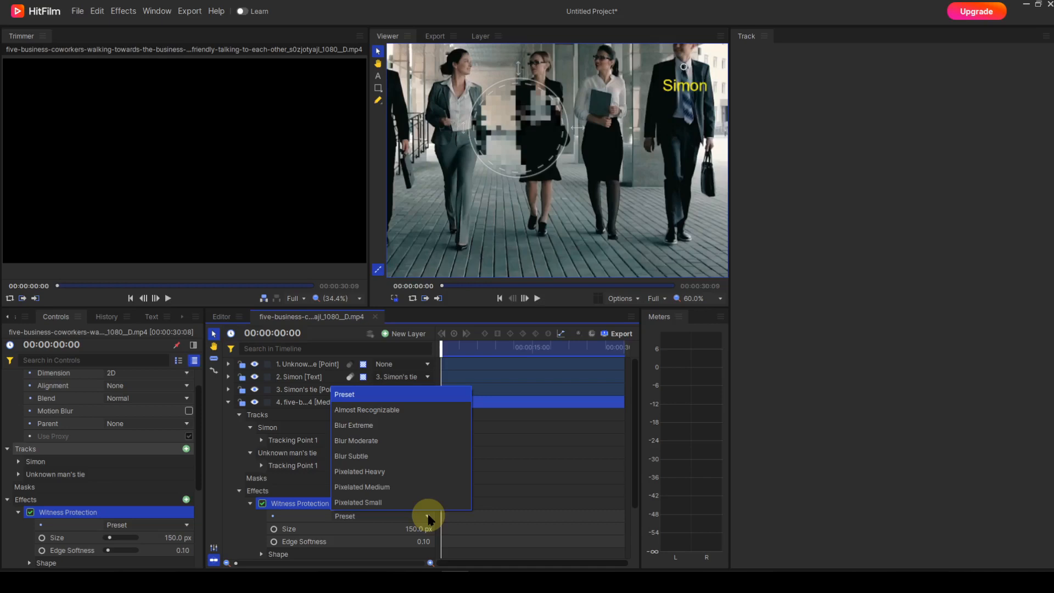
click(387, 487)
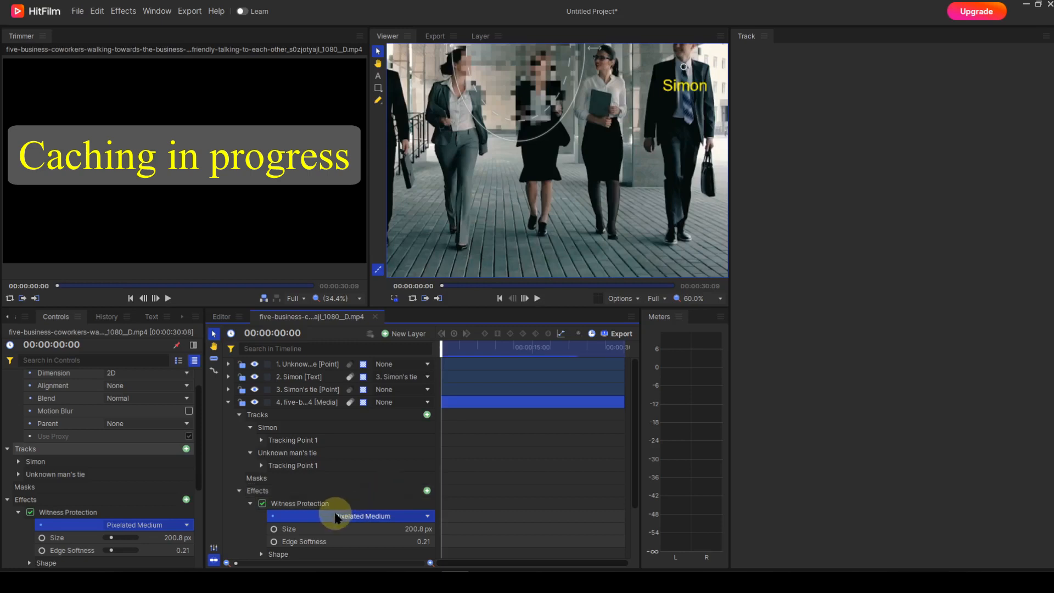
- Set the Witness Protection position to use the "Unknown man's tie" layer
scroll(336, 516, down, 1)
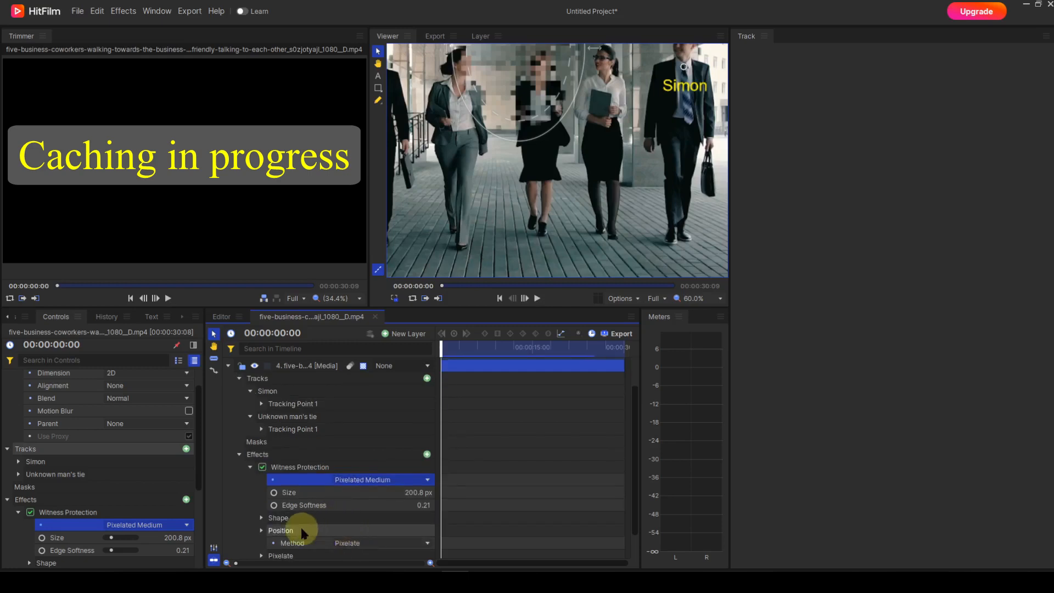
click(269, 531)
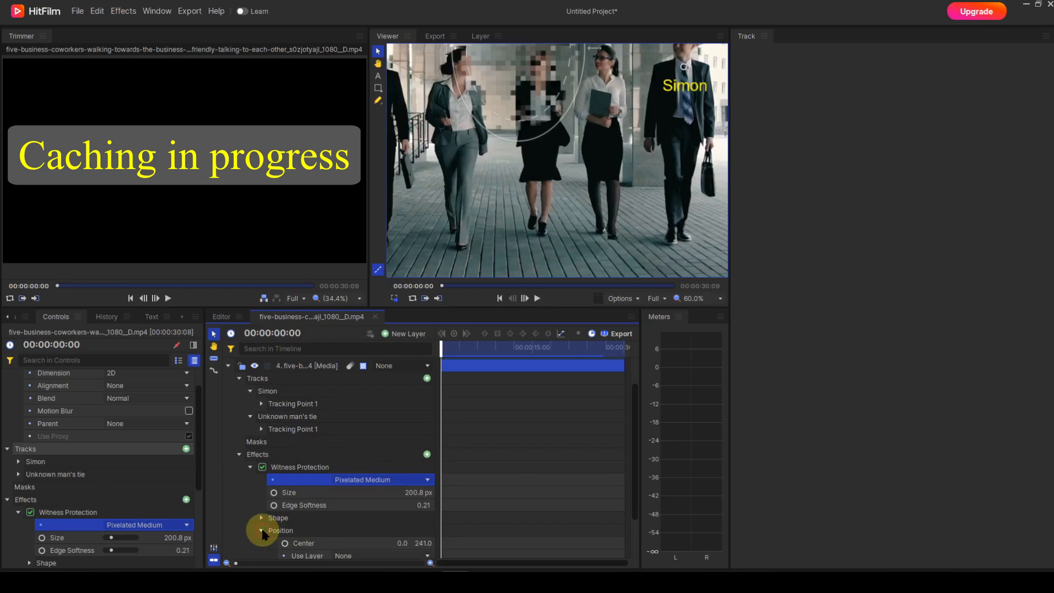
scroll(318, 517, down, 1)
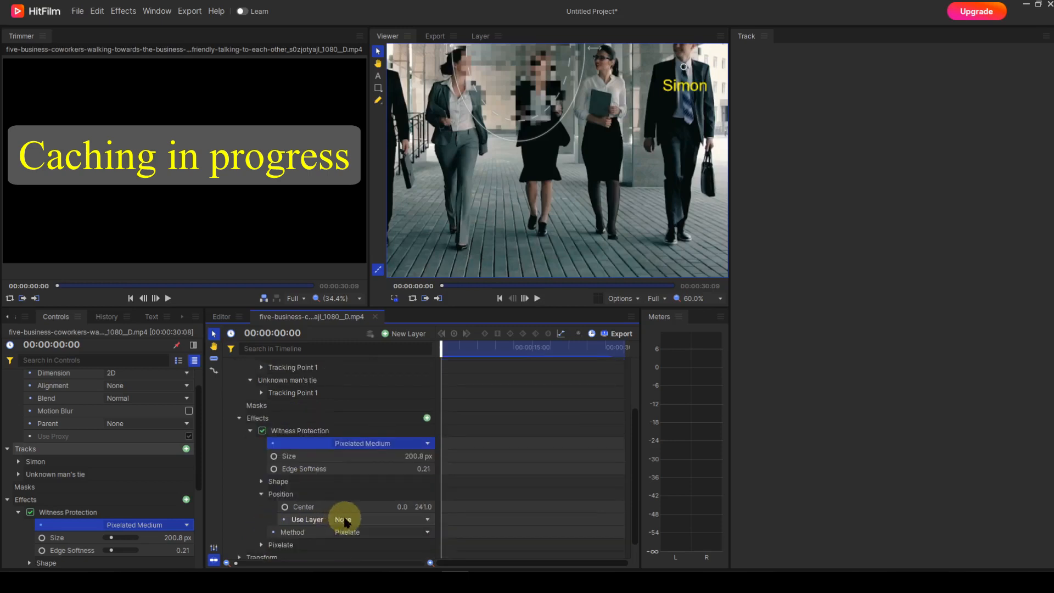
click(427, 522)
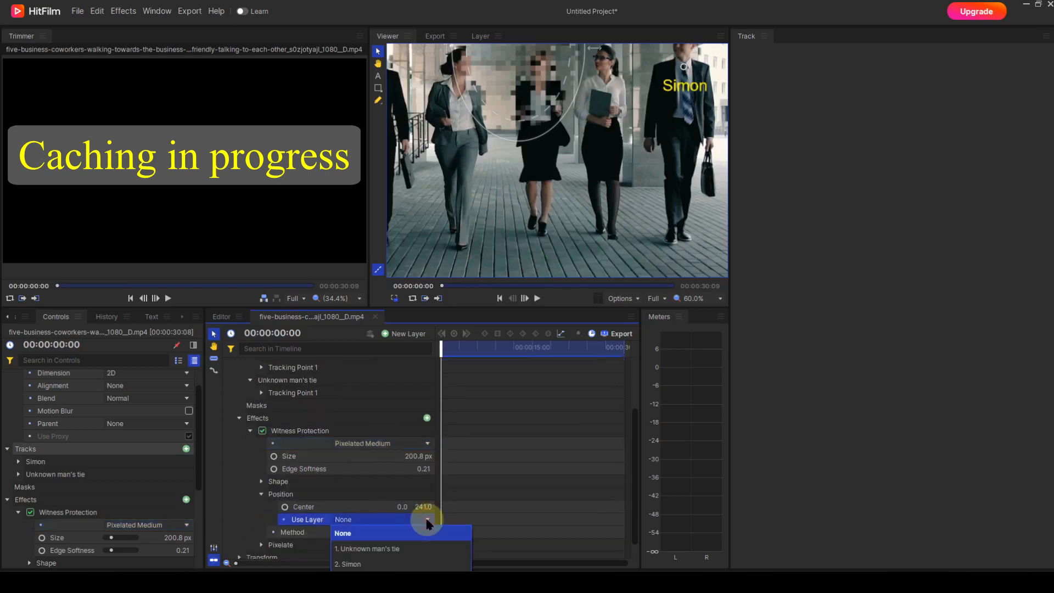
click(391, 549)
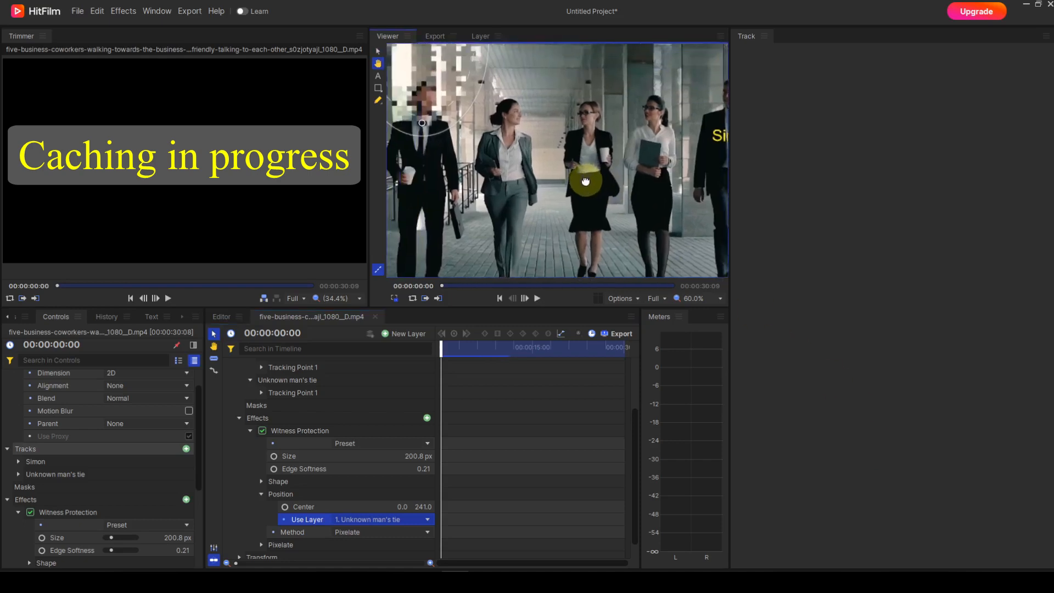
- Make the pixelated area rounder, shrink it to about 127 px and center it over the unknown man's face at about 8, 71
drag(618, 160, 666, 216)
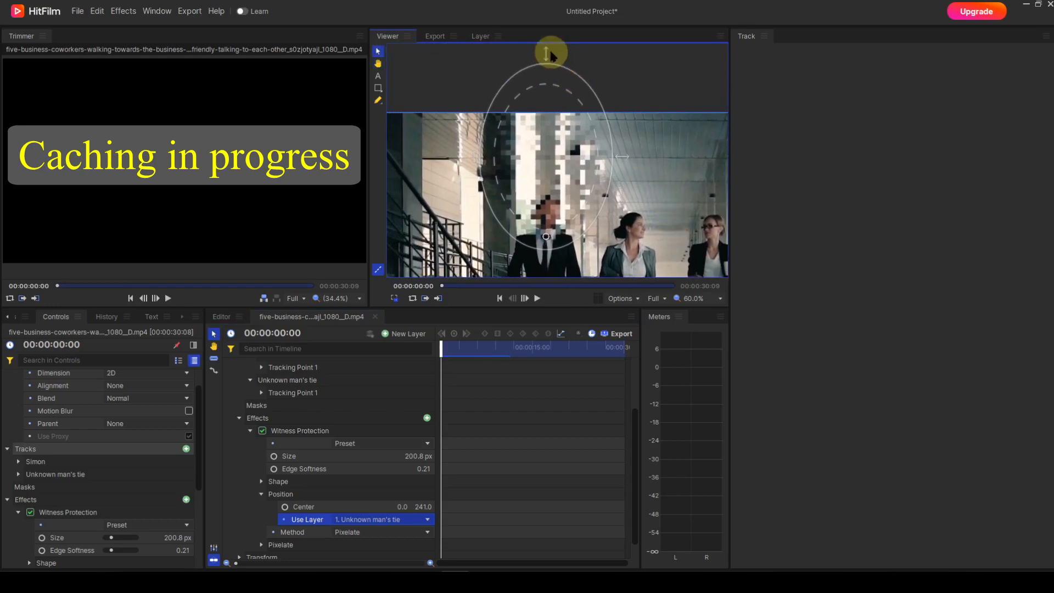
drag(547, 52, 541, 87)
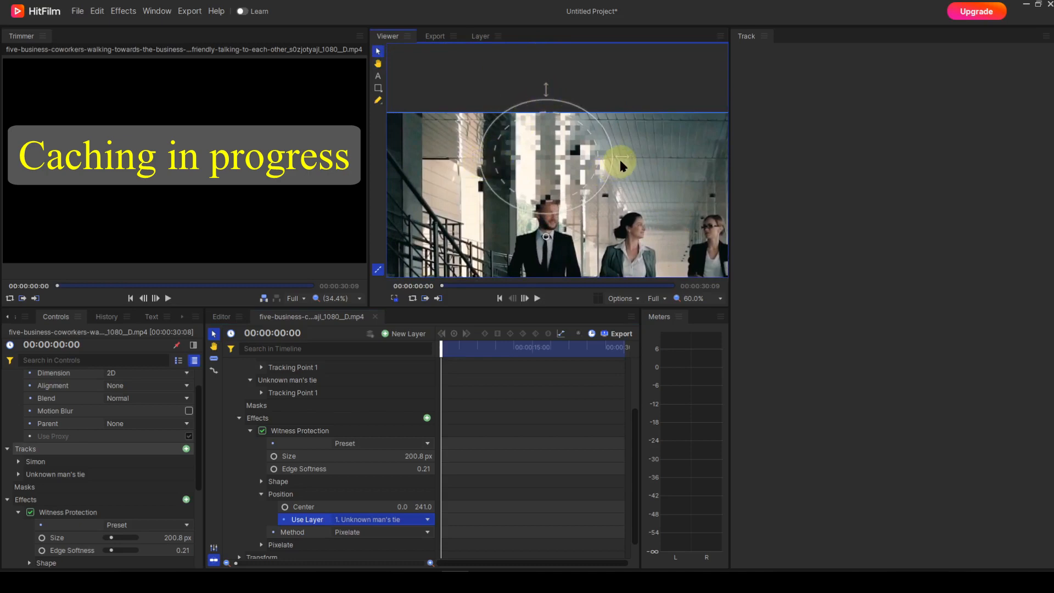
drag(621, 156, 552, 213)
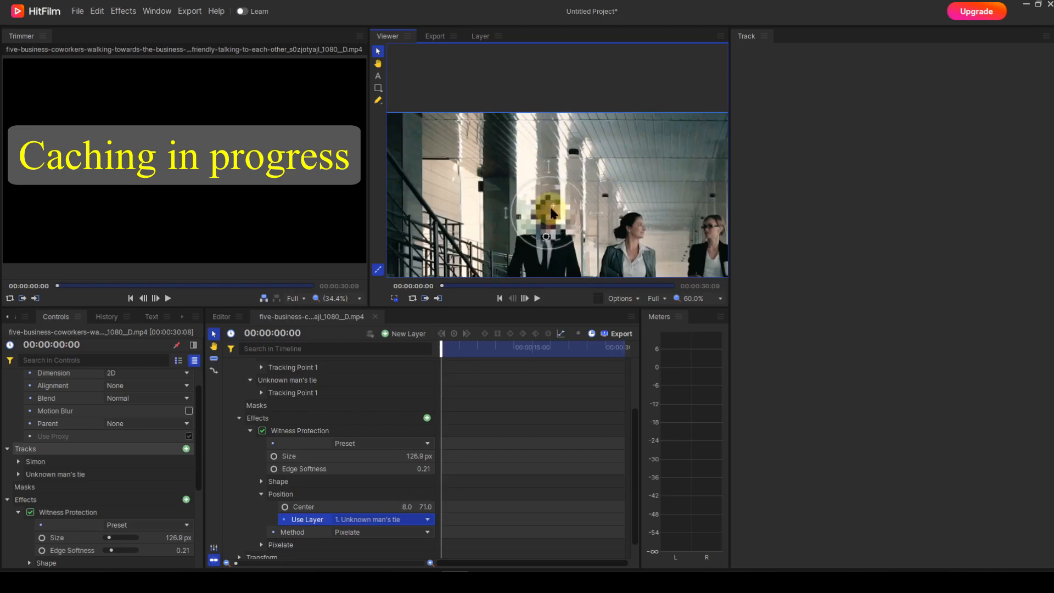
- Close the empty Track panel to free up room for the Viewer and the timeline
scroll(664, 217, down, 5)
drag(675, 227, 562, 157)
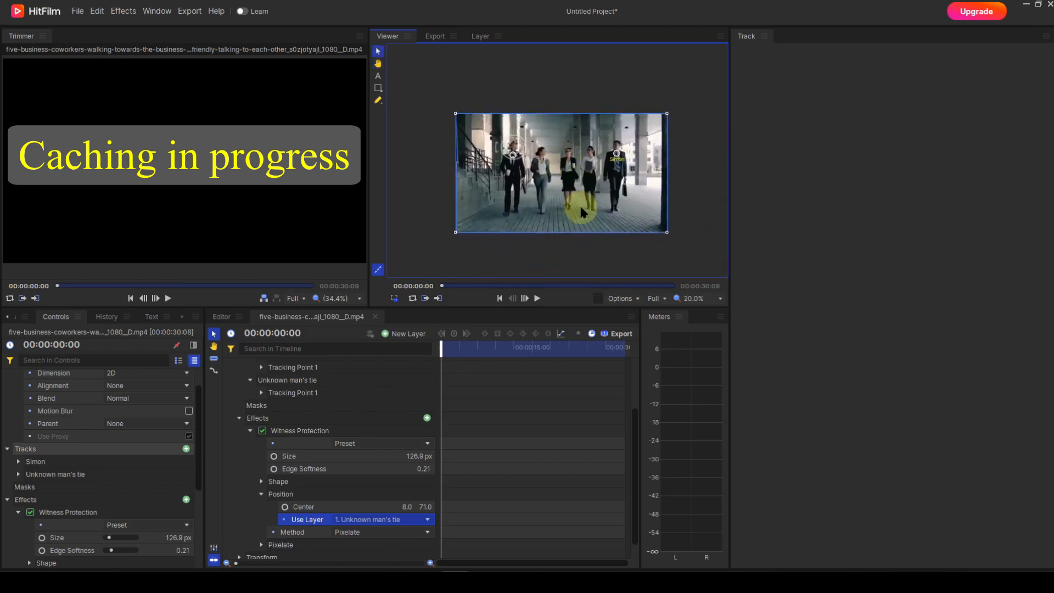
scroll(581, 211, up, 2)
scroll(581, 211, up, 1)
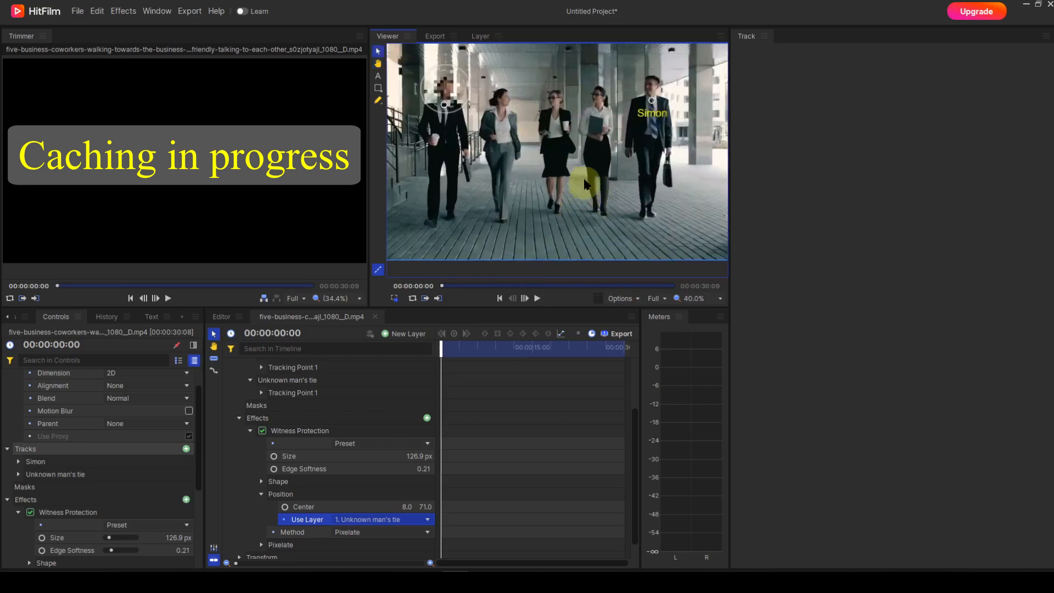
drag(585, 165, 586, 170)
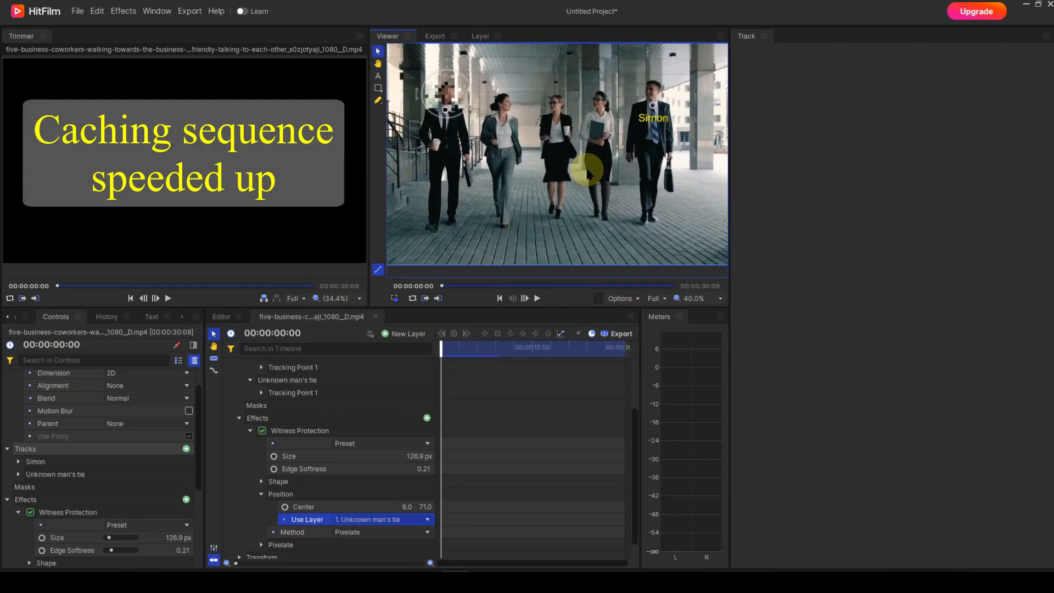
click(764, 36)
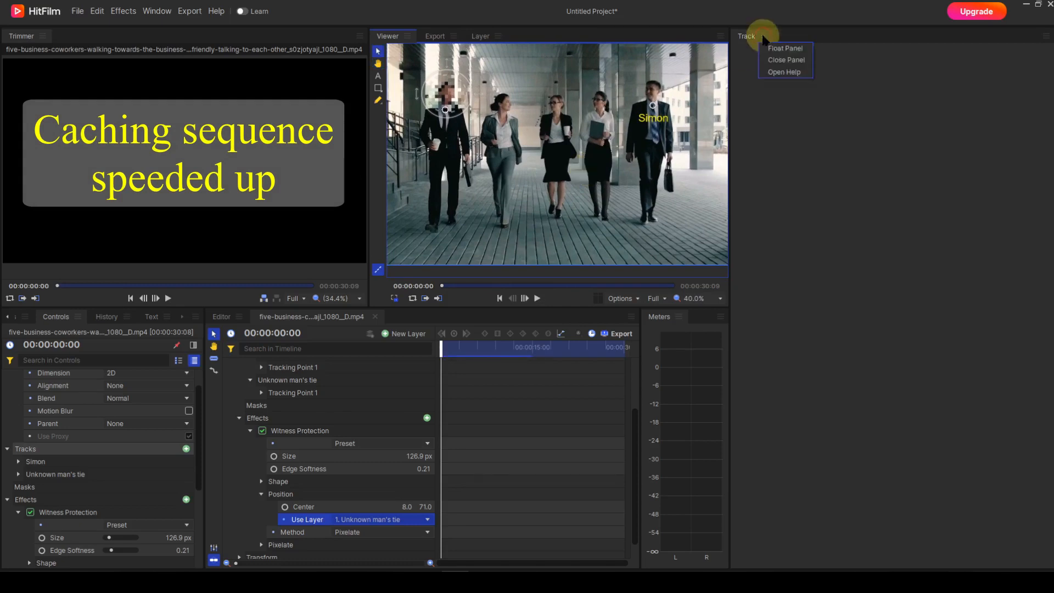
click(769, 64)
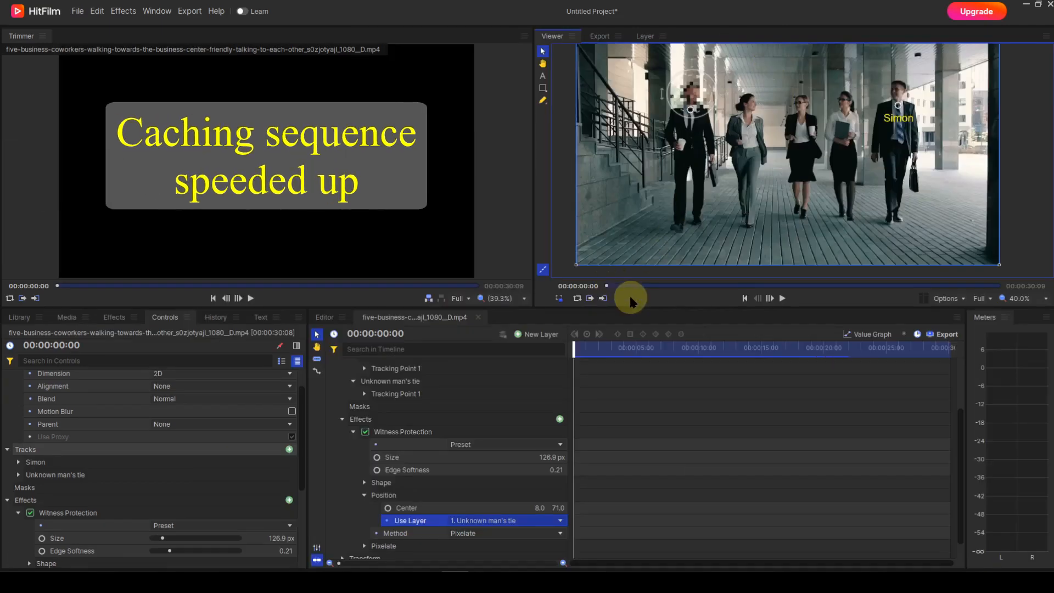
- Play the composite through to check the tracked name label and pixelated face, and return the playhead to the first frame
scroll(699, 176, down, 1)
drag(757, 180, 771, 198)
scroll(757, 185, up, 1)
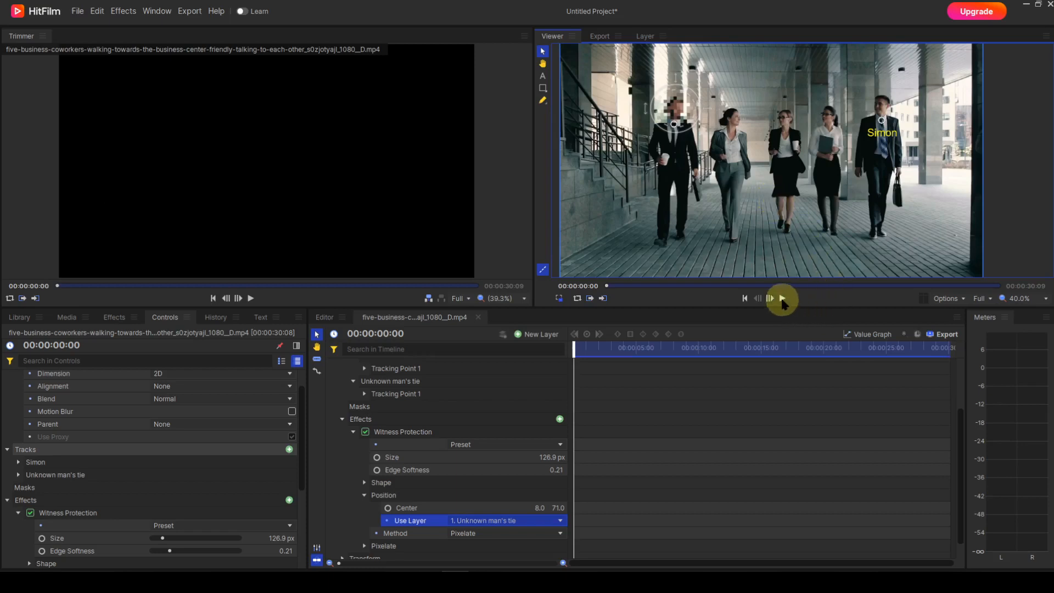
click(782, 299)
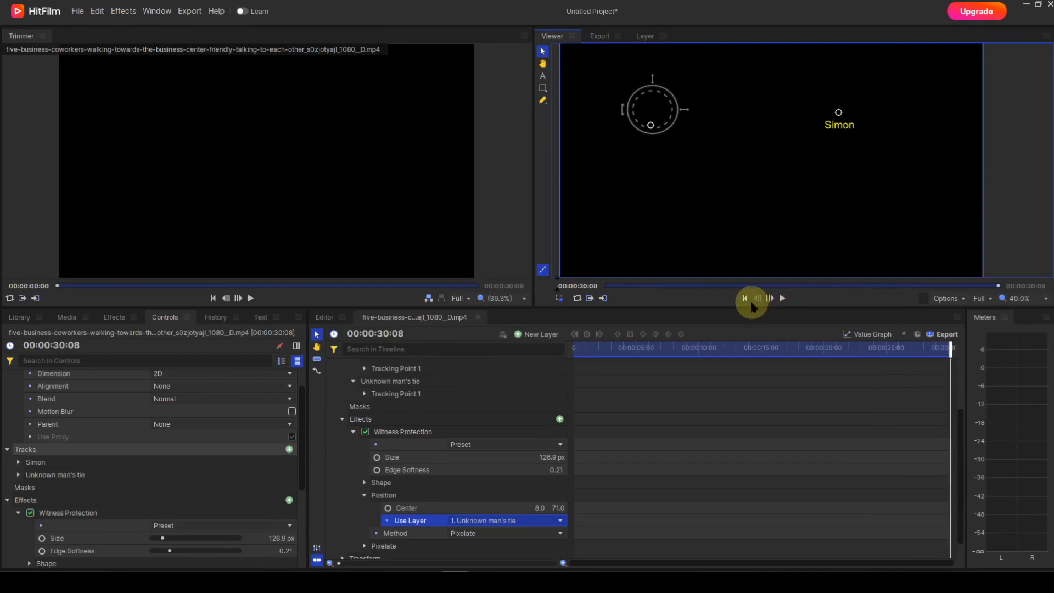
click(744, 298)
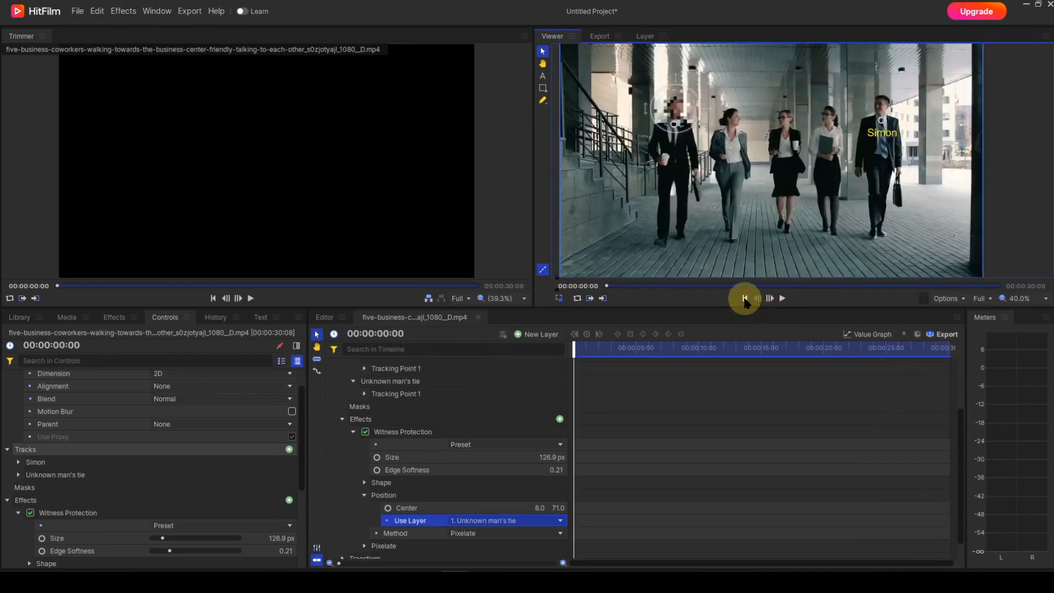